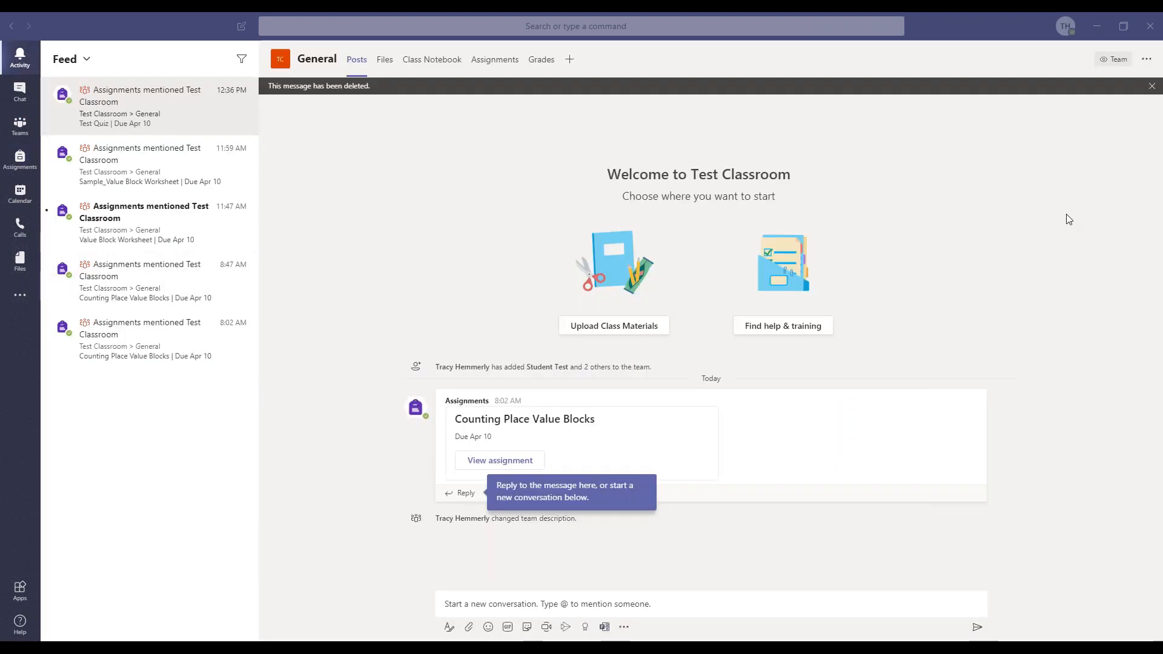
Bring the place value worksheet into view and capture a rectangular snip of the blocks in problem a.
drag(1065, 213, 450, 48)
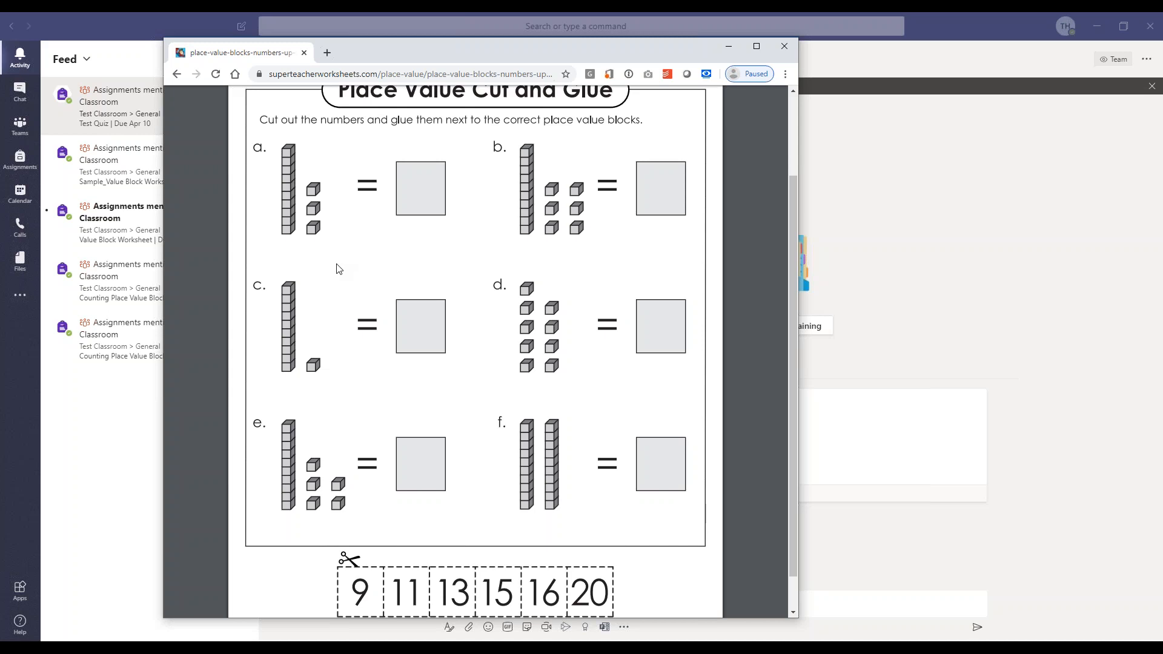
key(super+shift+s)
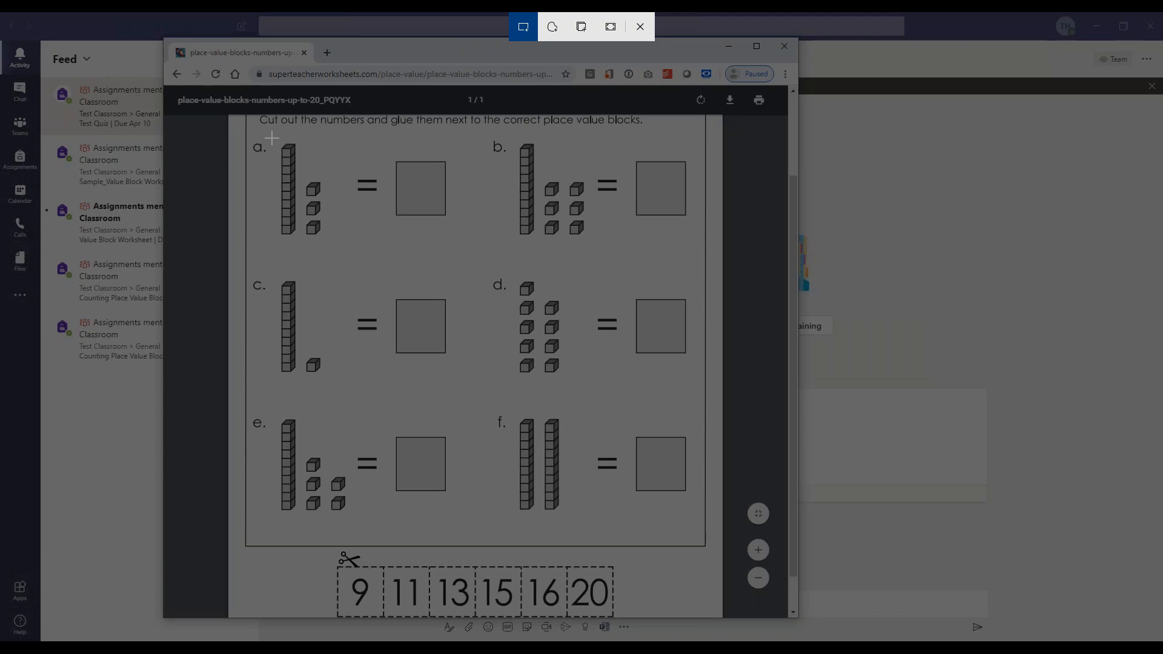
drag(271, 138, 325, 237)
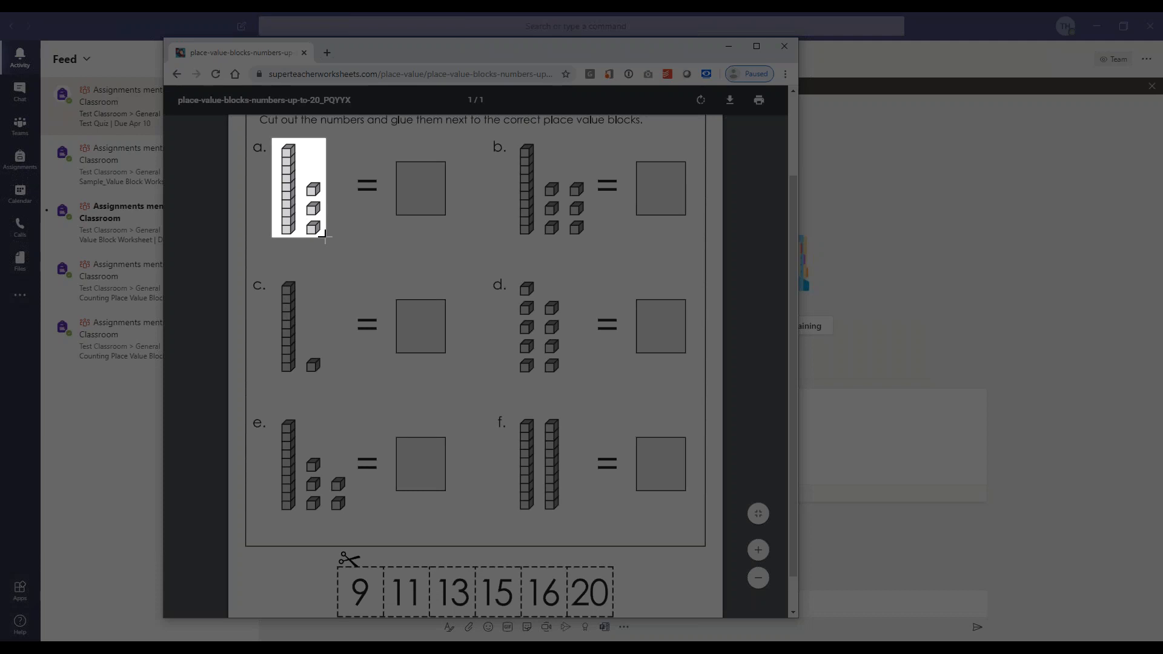
drag(325, 237, 325, 237)
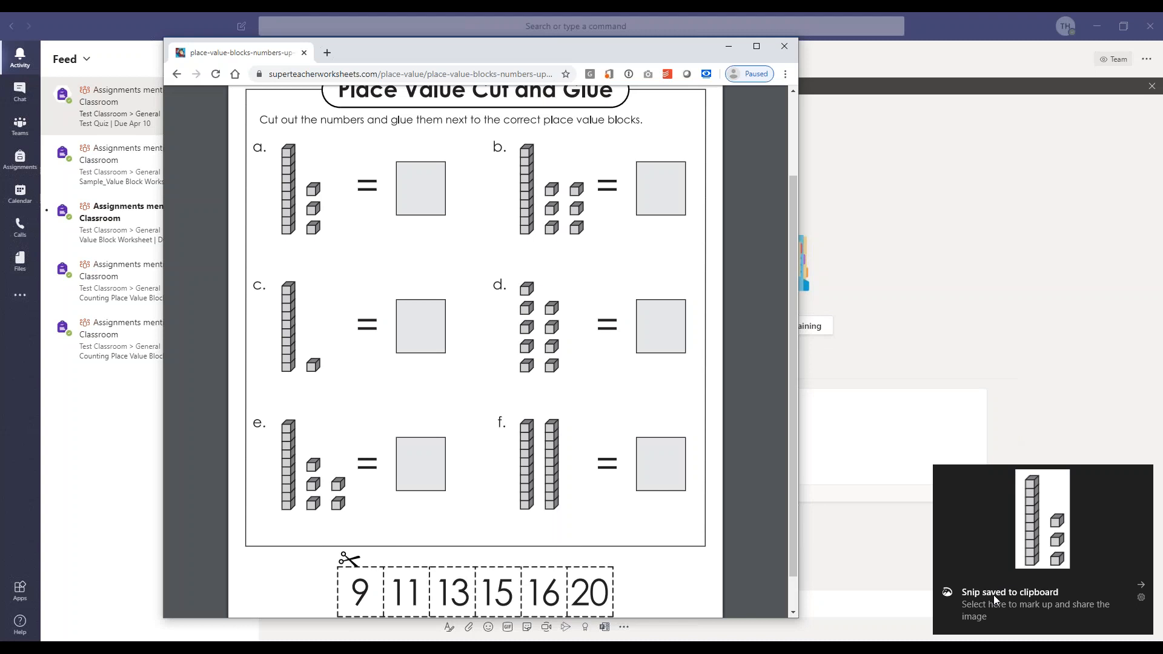
Save the snip of problem a as a PNG named A in the Teams pictures folder and close it.
click(994, 594)
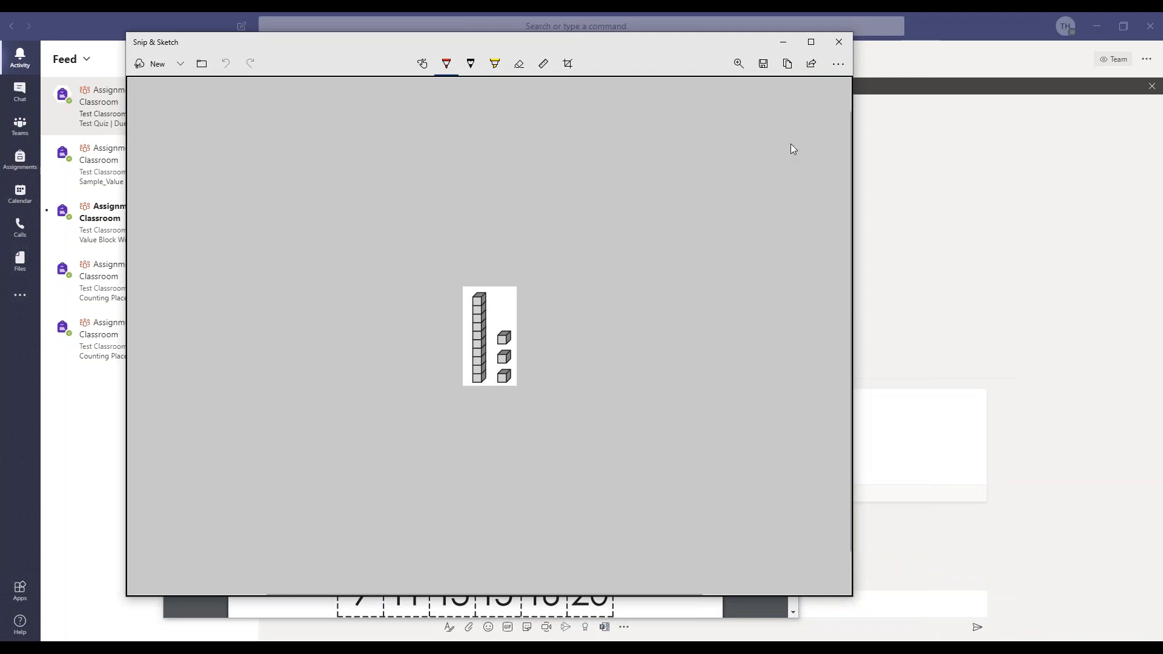
click(764, 65)
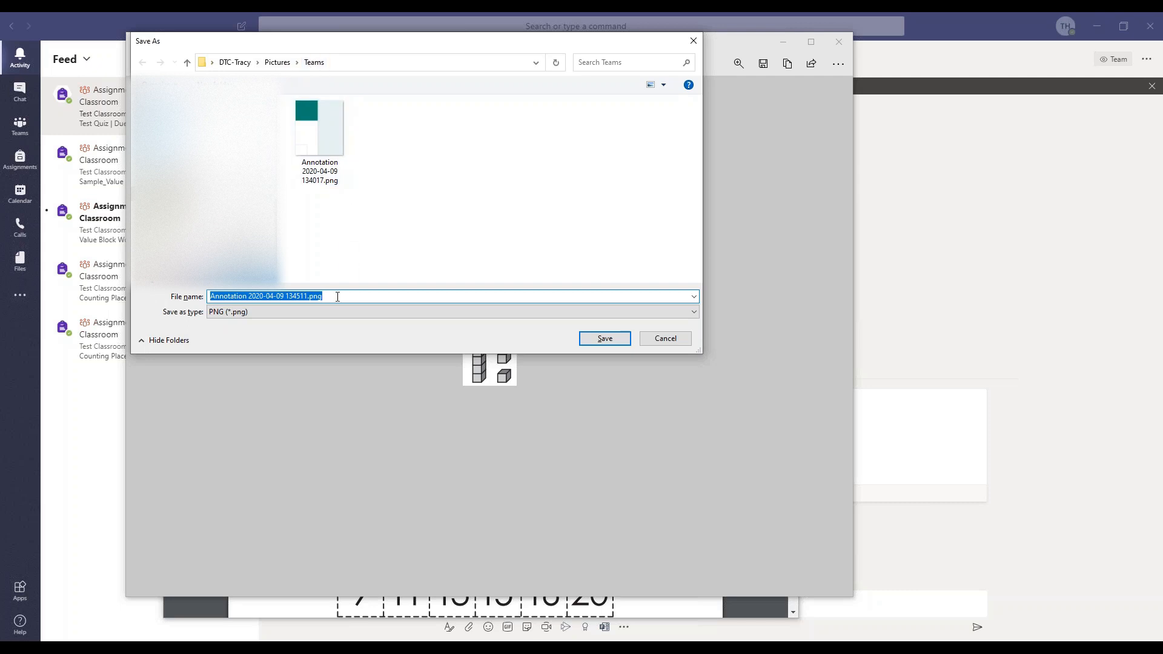
text(A)
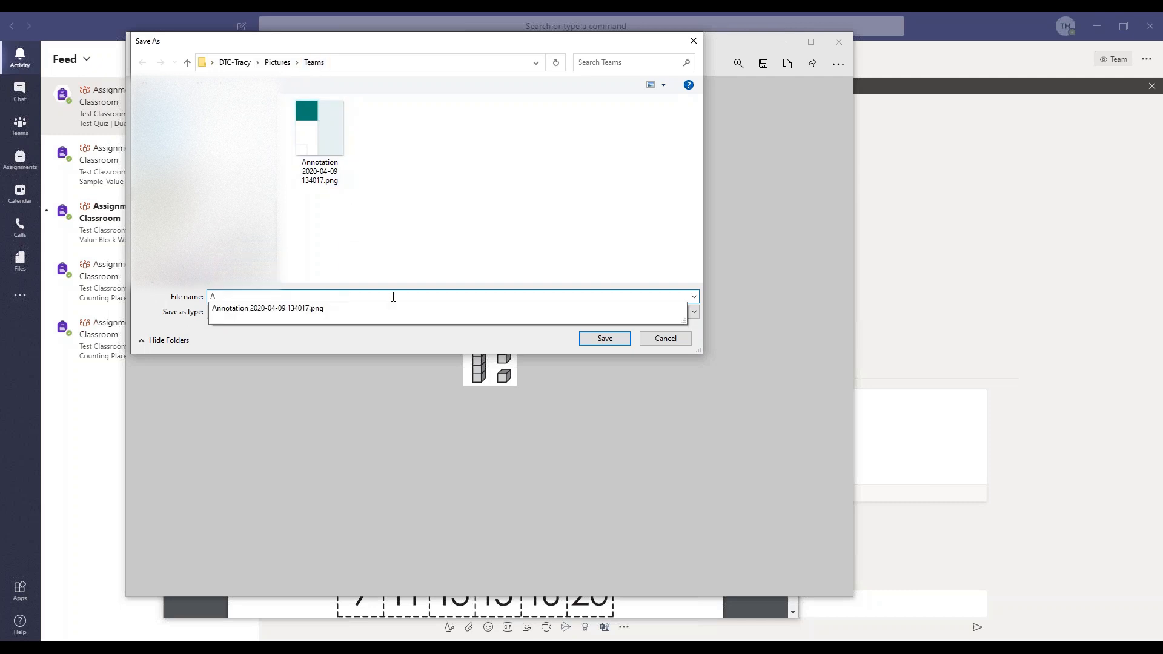
click(599, 339)
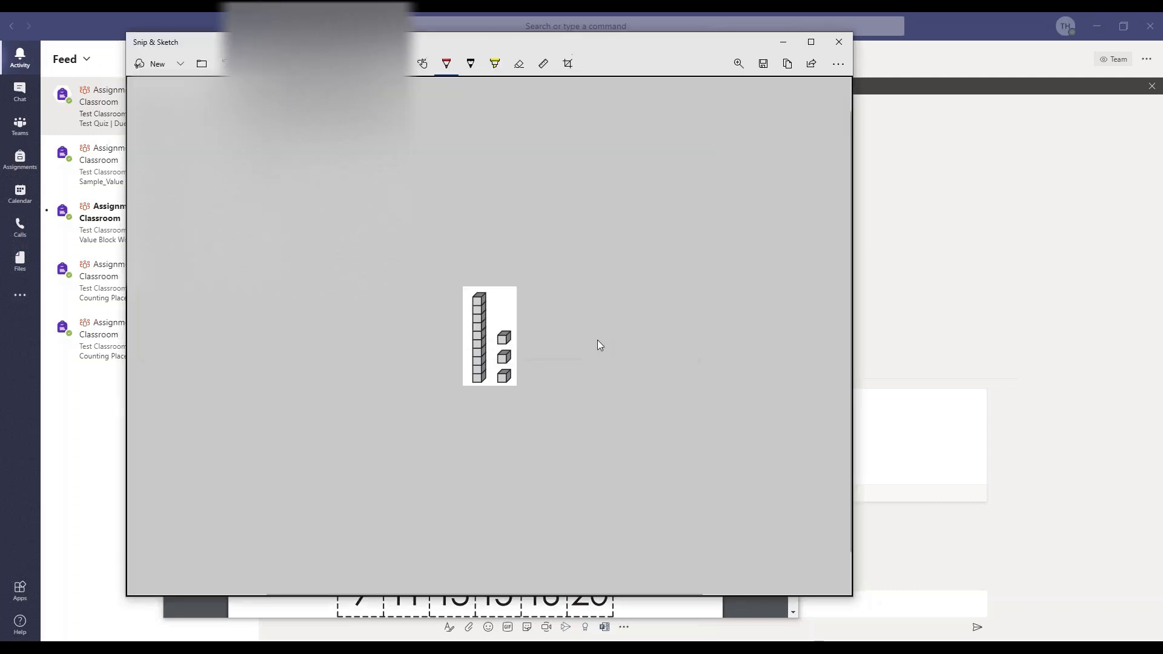
click(840, 43)
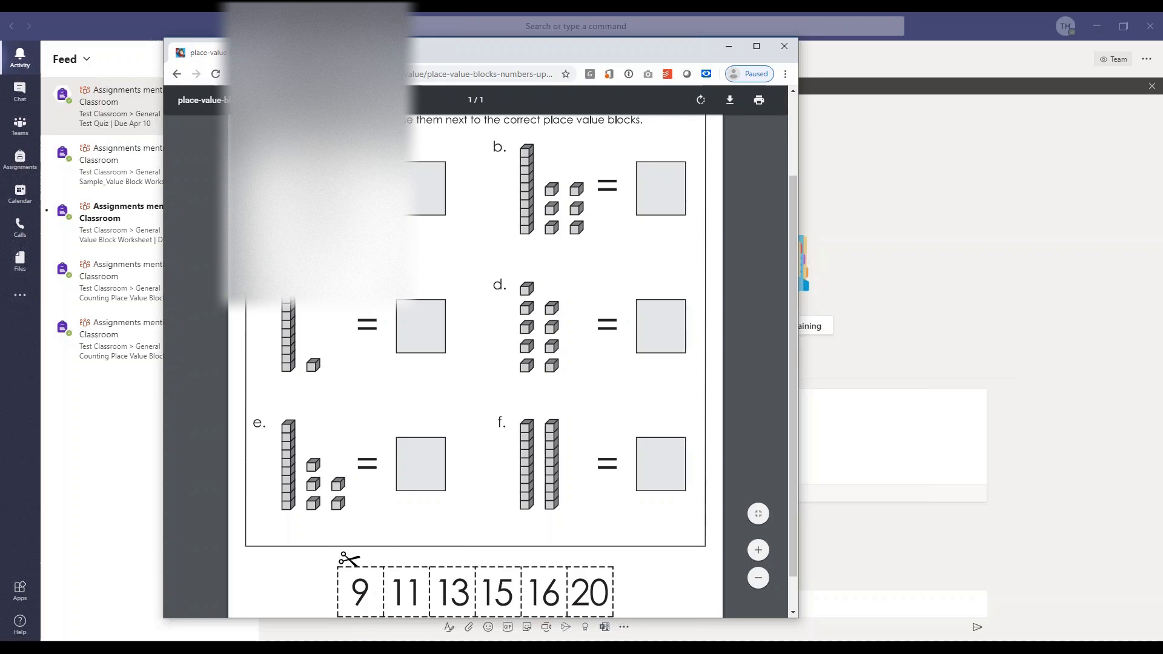
Capture a rectangular snip of the blocks in problem b of the worksheet.
key(super+shift+s)
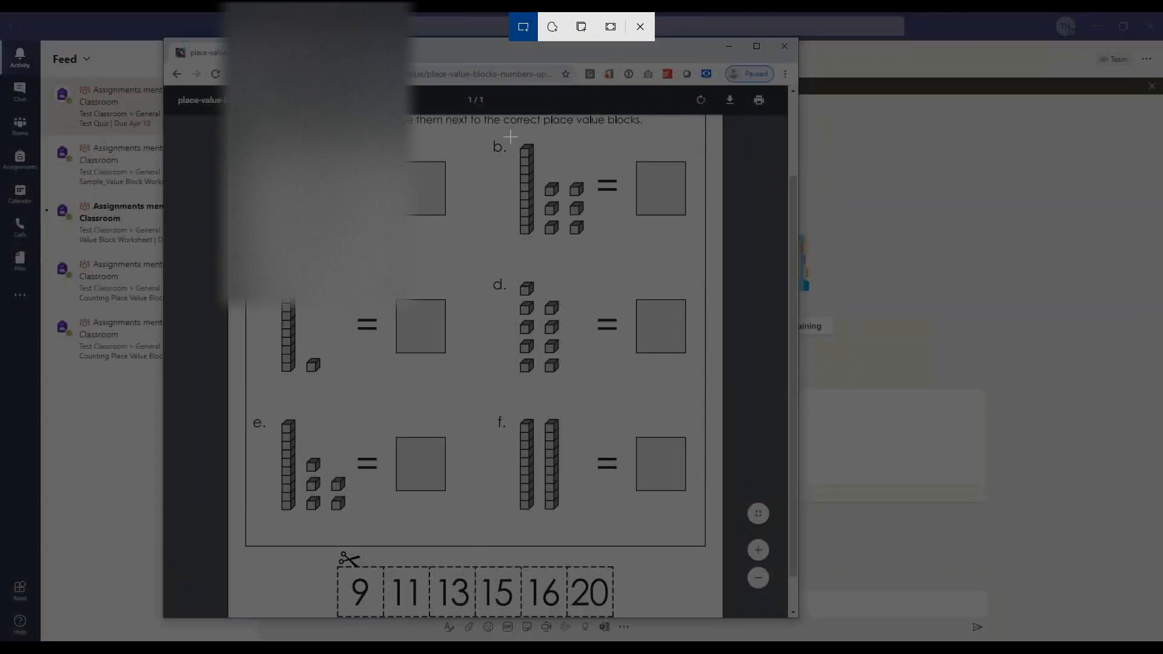
drag(511, 137, 590, 238)
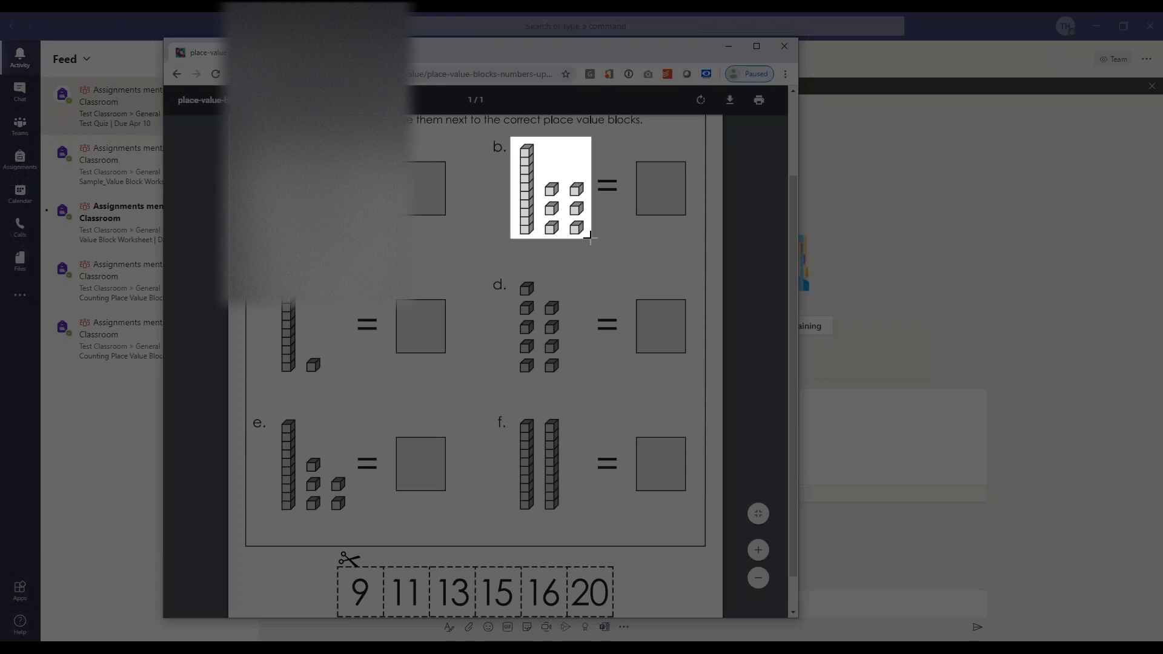
drag(591, 238, 591, 238)
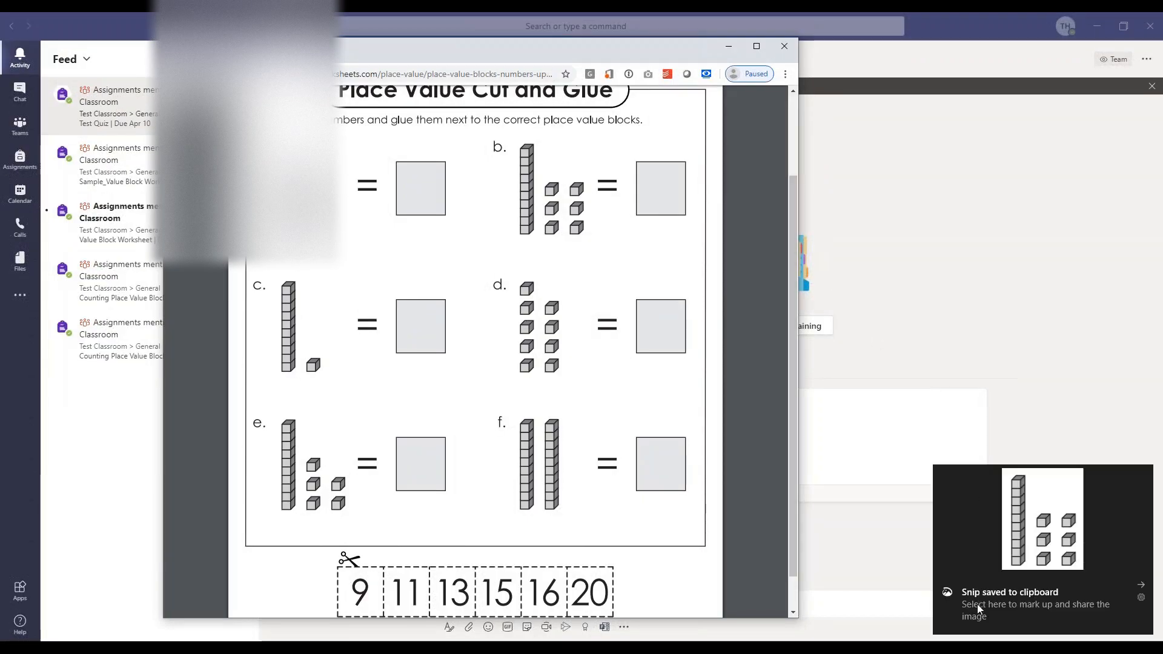
Save the snip of problem b as a PNG named B in the Teams pictures folder and close it.
click(977, 604)
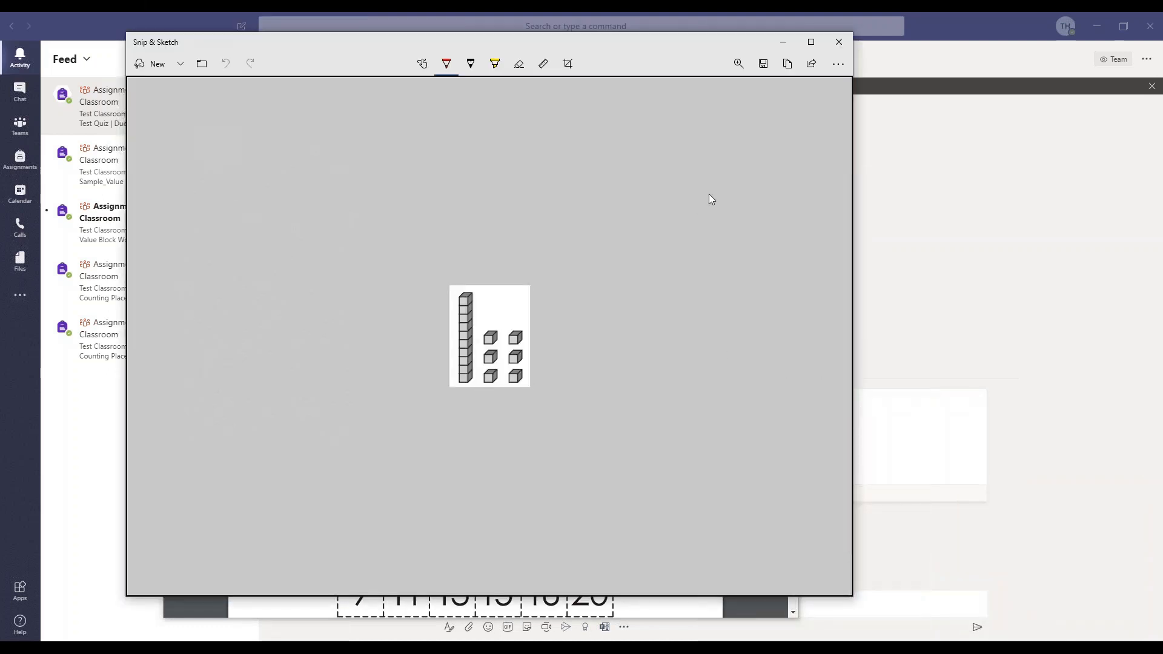
click(764, 66)
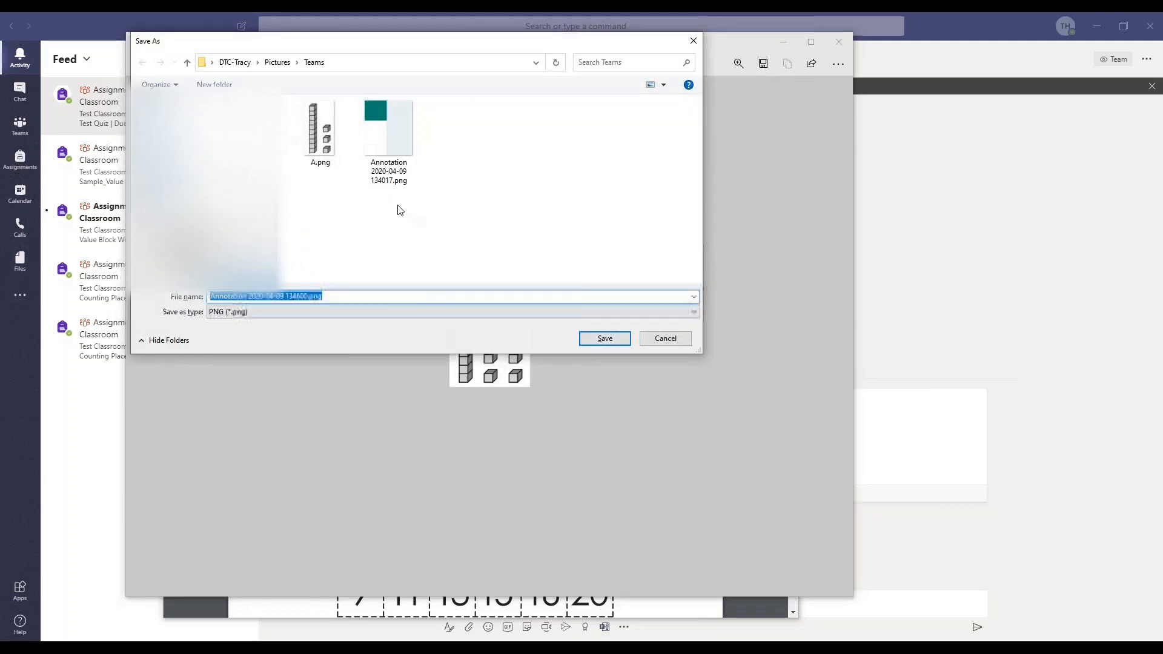
text(B)
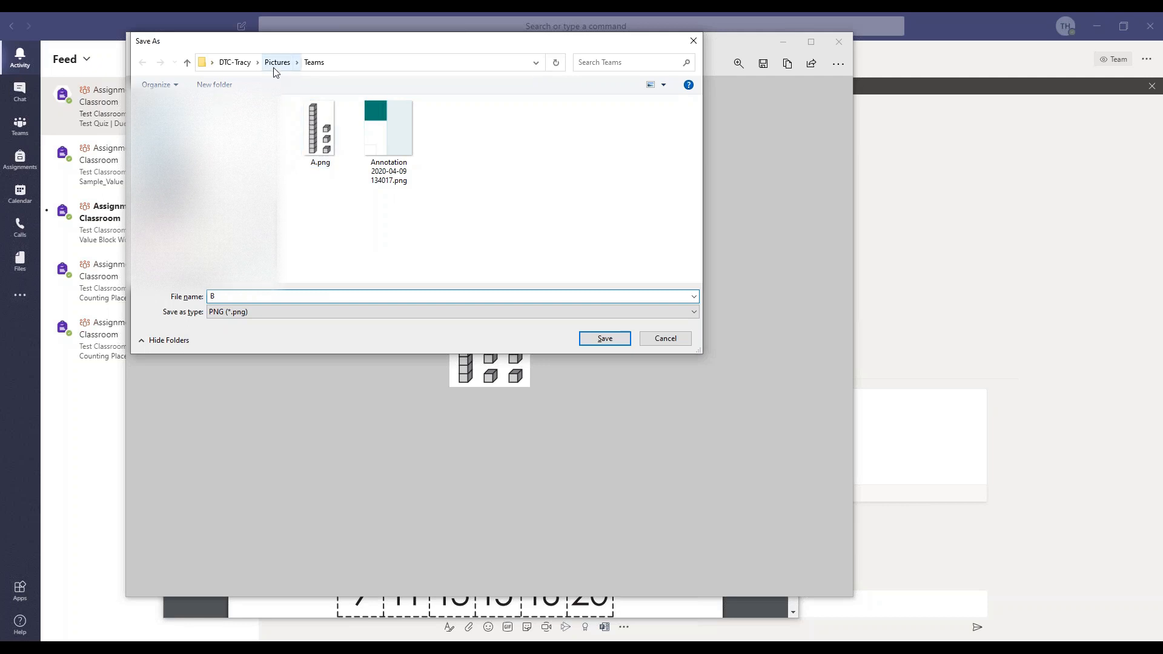
click(602, 340)
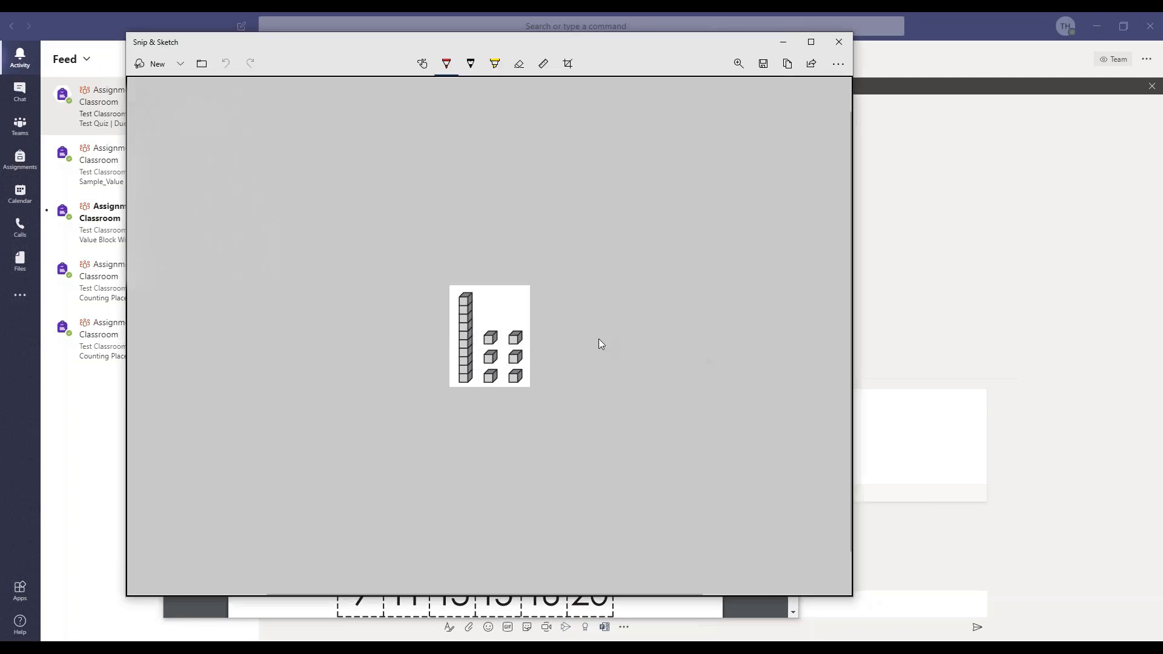
click(839, 43)
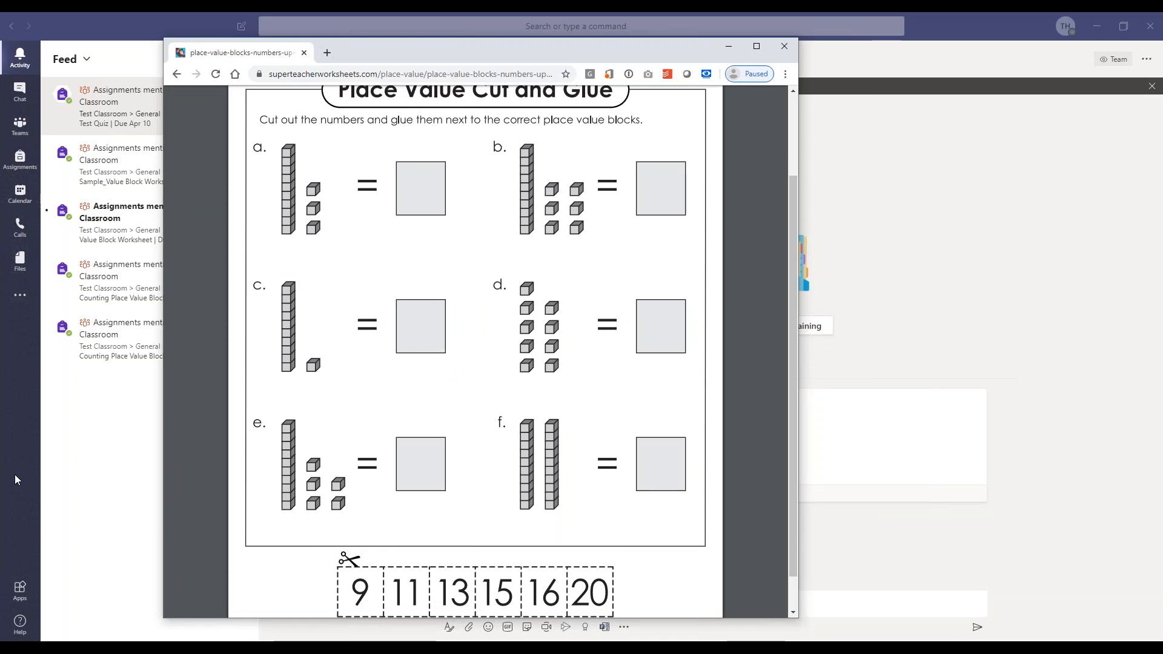
Check the saved block images in the Teams pictures folder, then clear the folder and worksheet windows out of view.
click(121, 649)
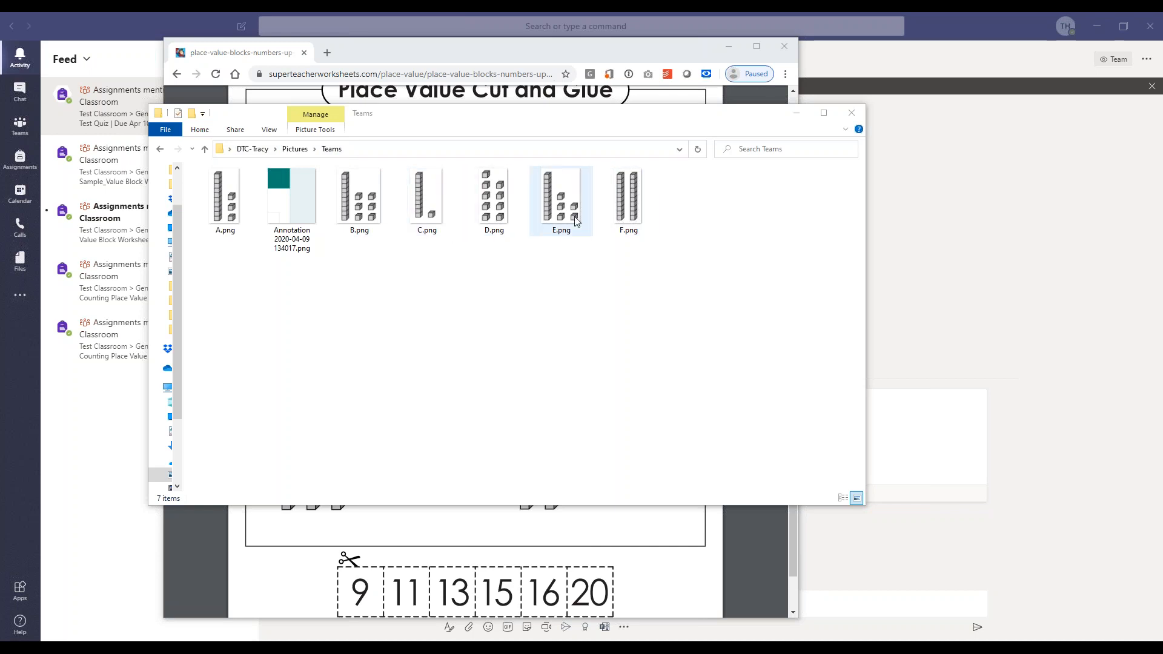
click(796, 114)
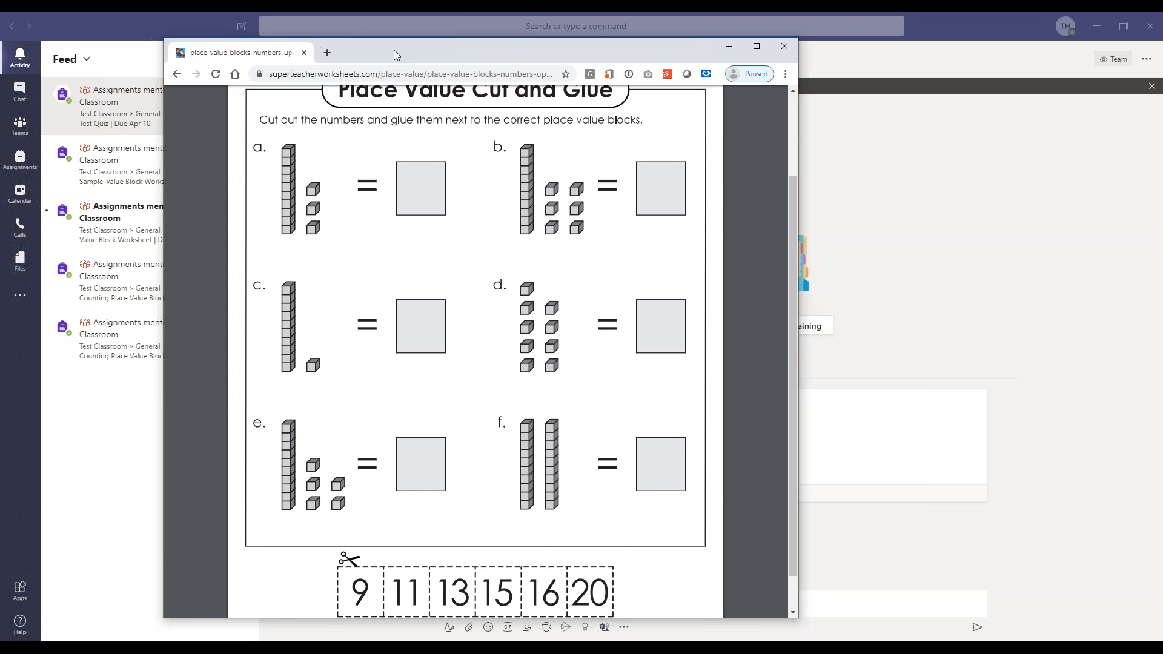
drag(394, 50, 1162, 55)
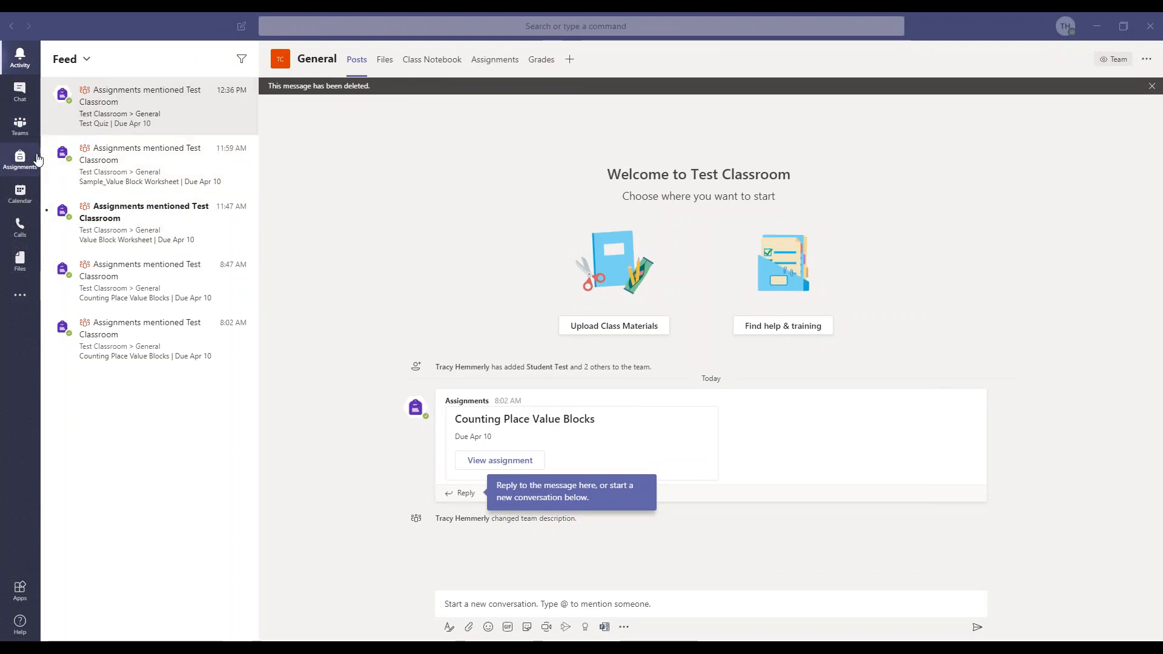
Open the assignments for Test Classroom and start creating a quiz.
click(18, 157)
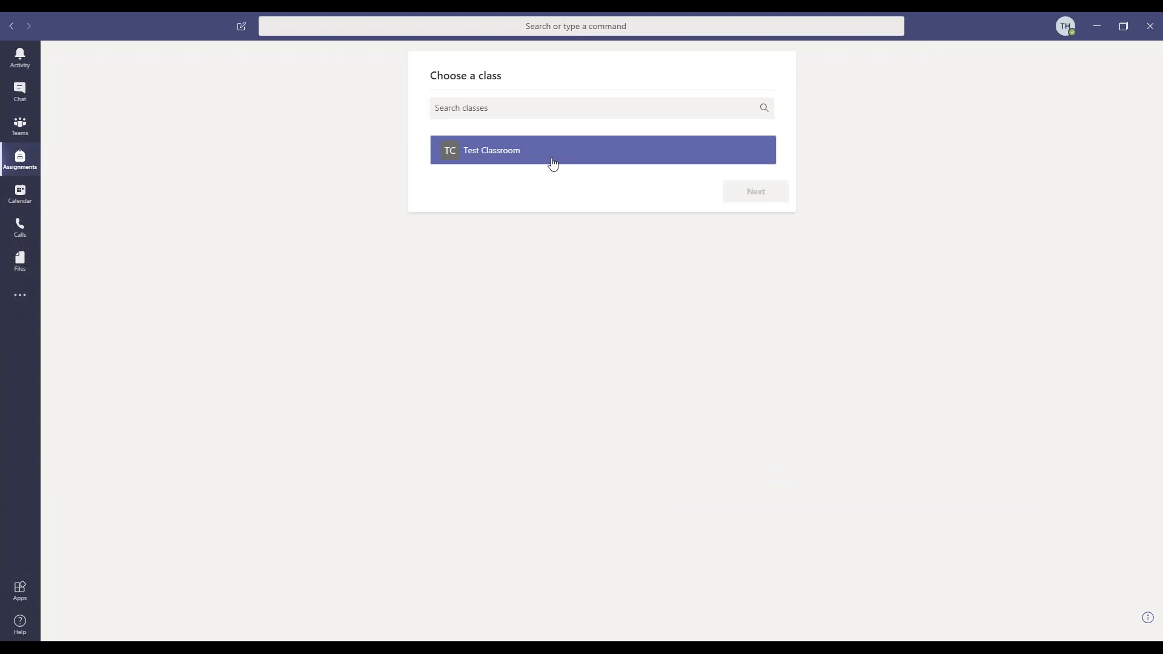
click(552, 161)
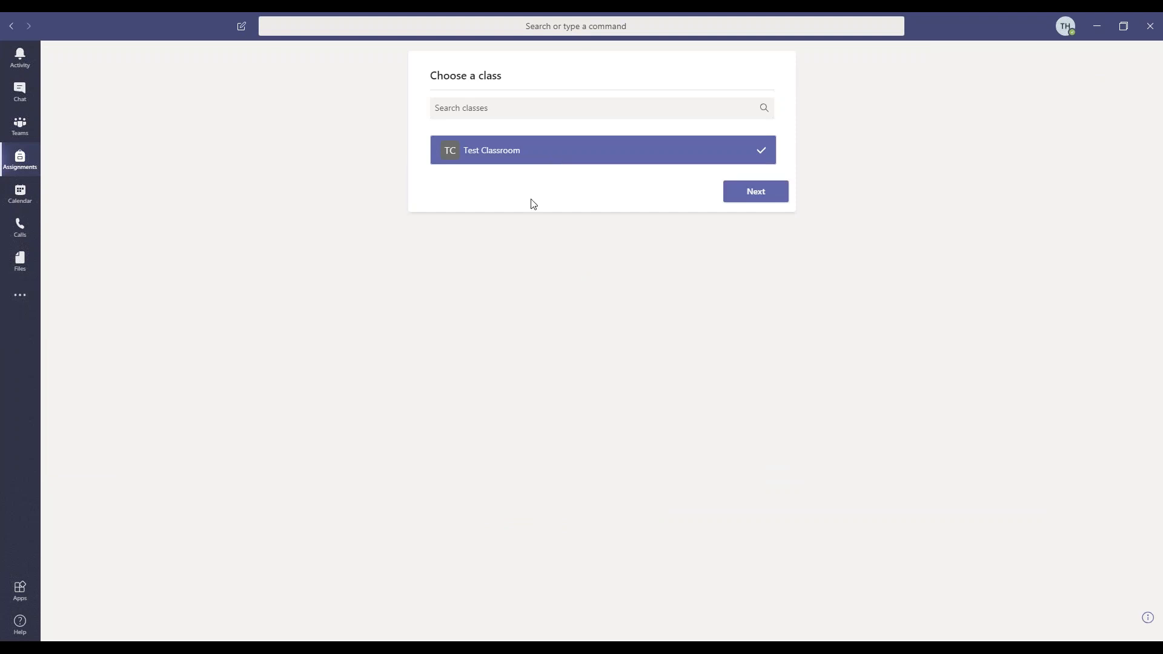
click(752, 192)
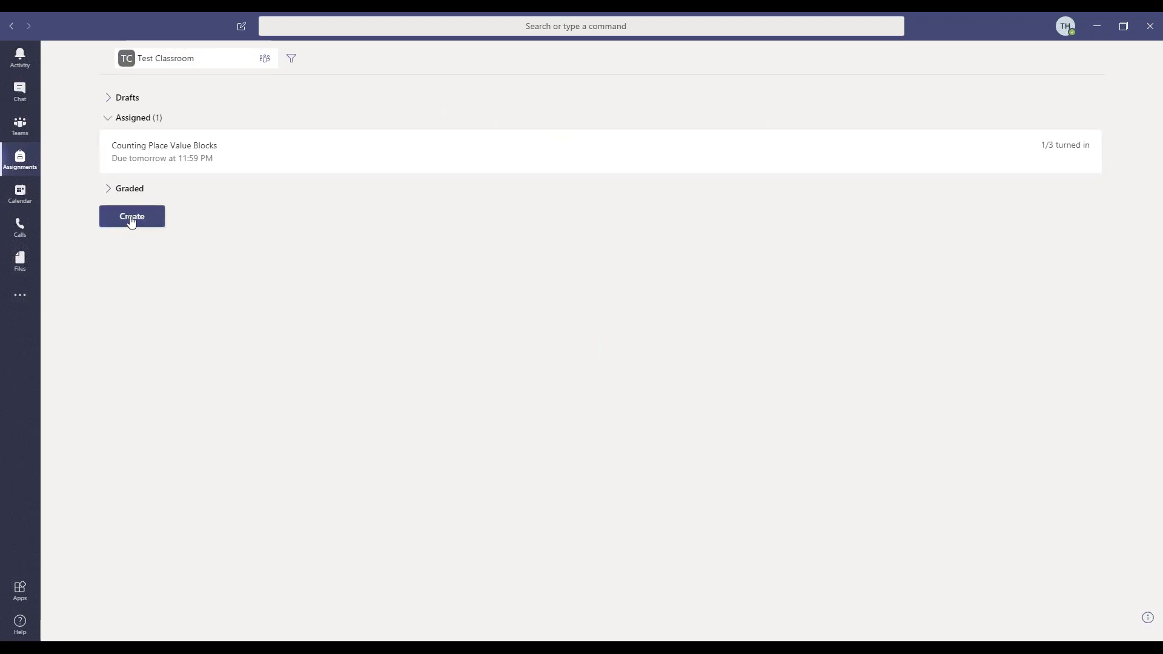
click(131, 220)
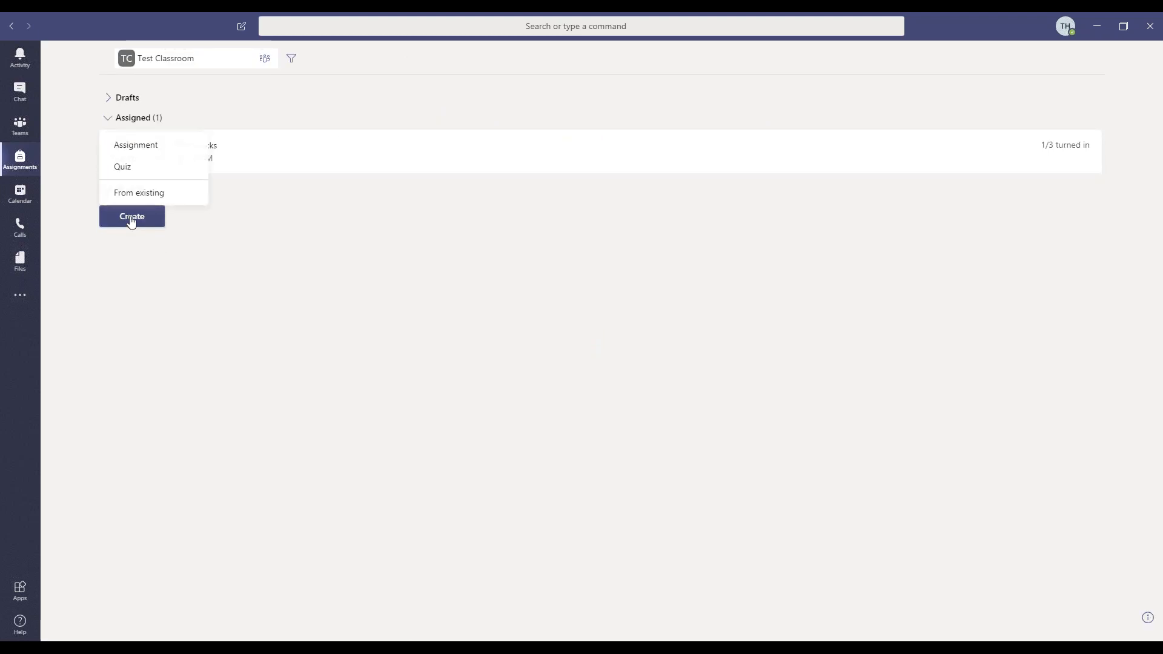
click(125, 172)
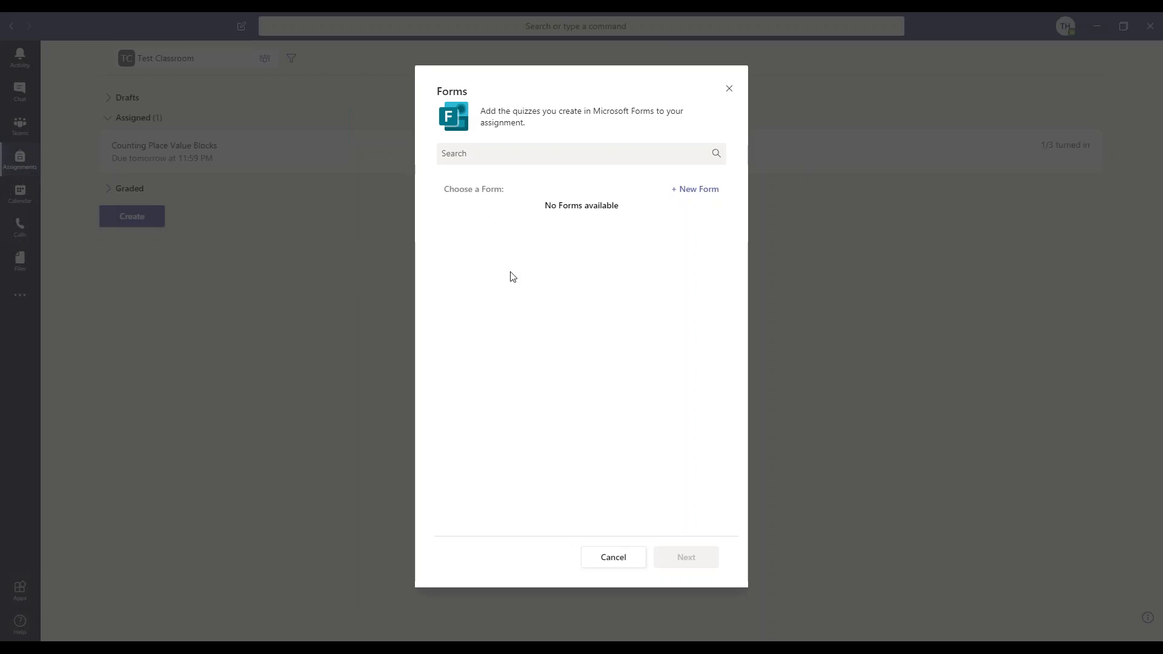
Create a new quiz in Microsoft Forms and title it "Value Block Worksheet".
click(691, 191)
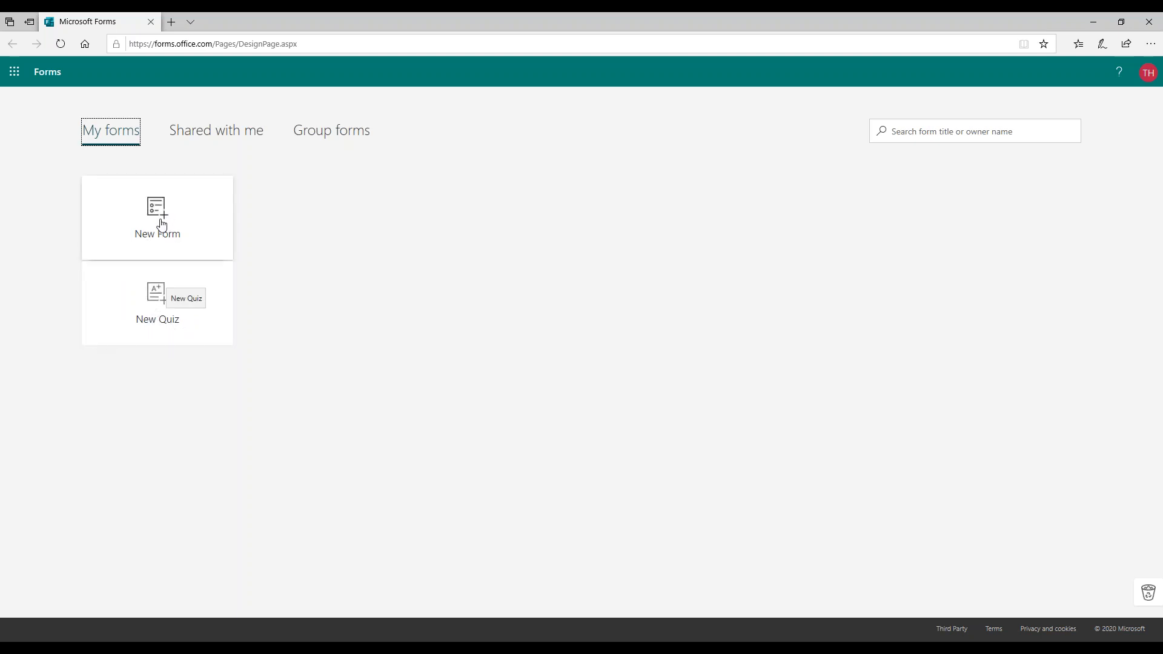
click(152, 307)
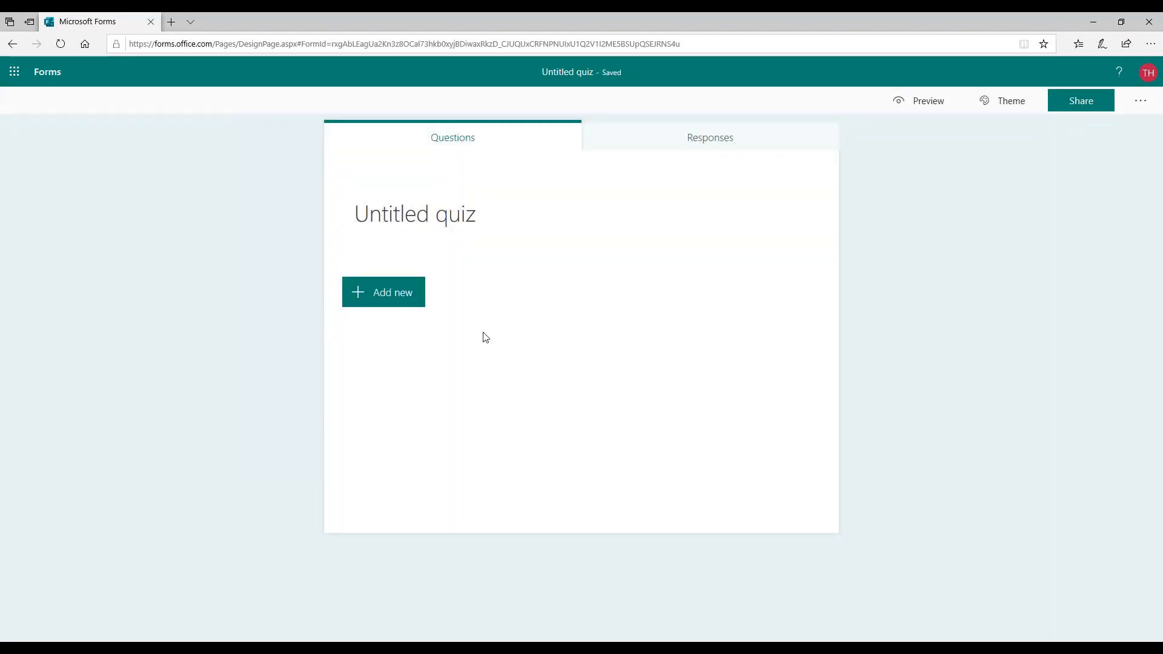
click(473, 228)
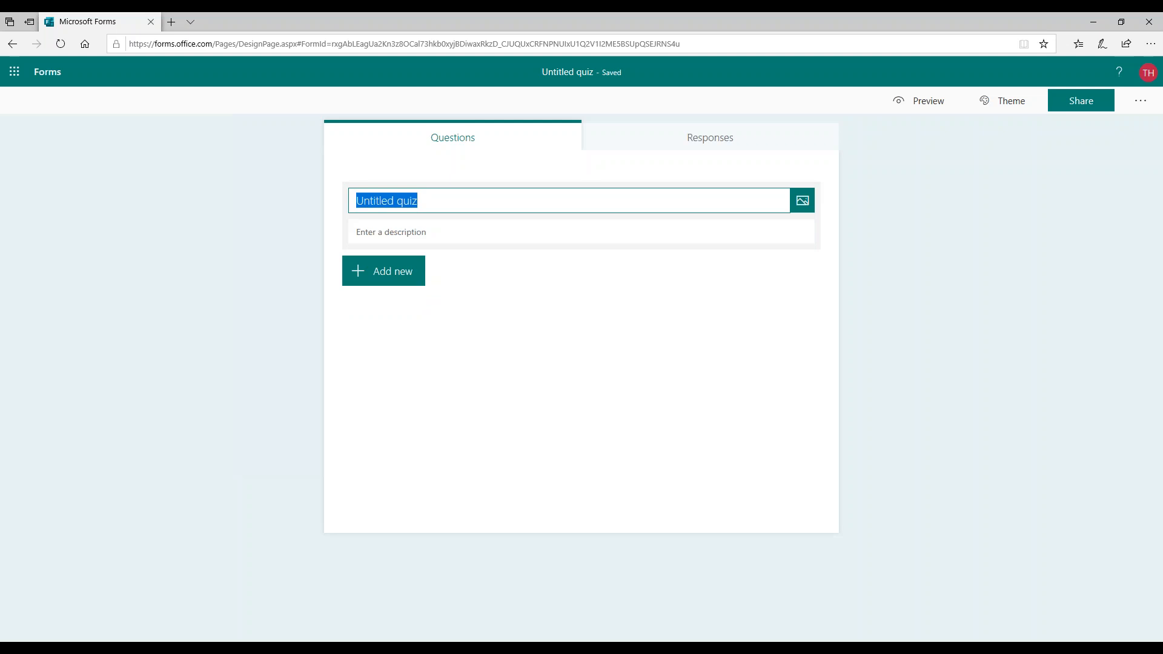
text(V)
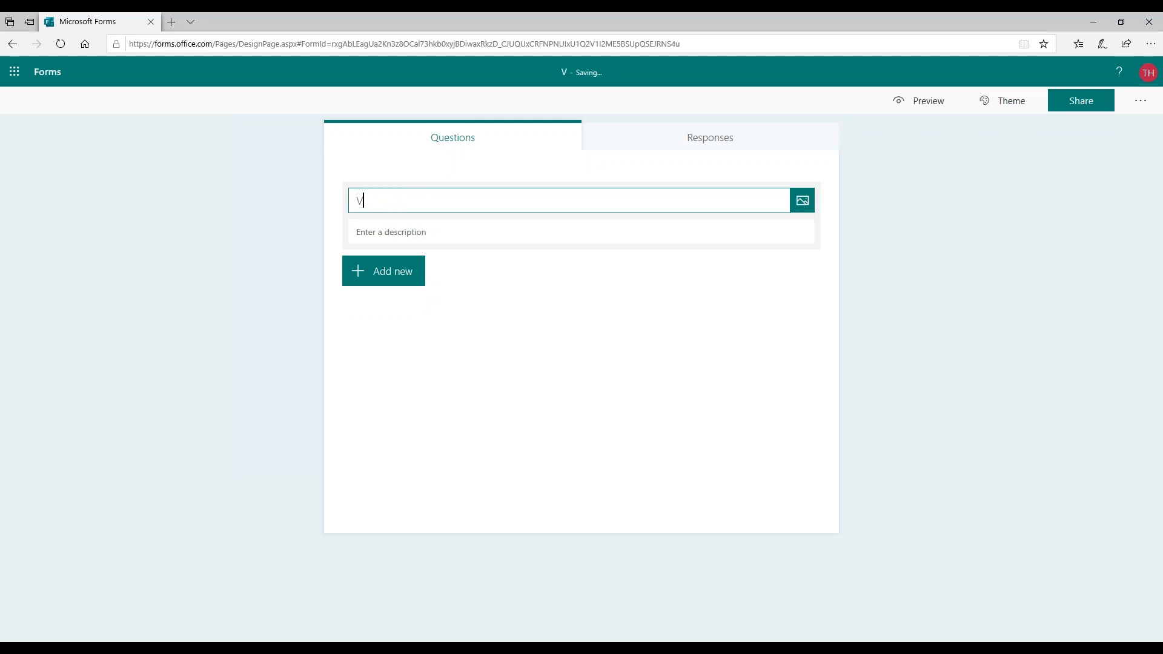
text(alue Block Worksheet)
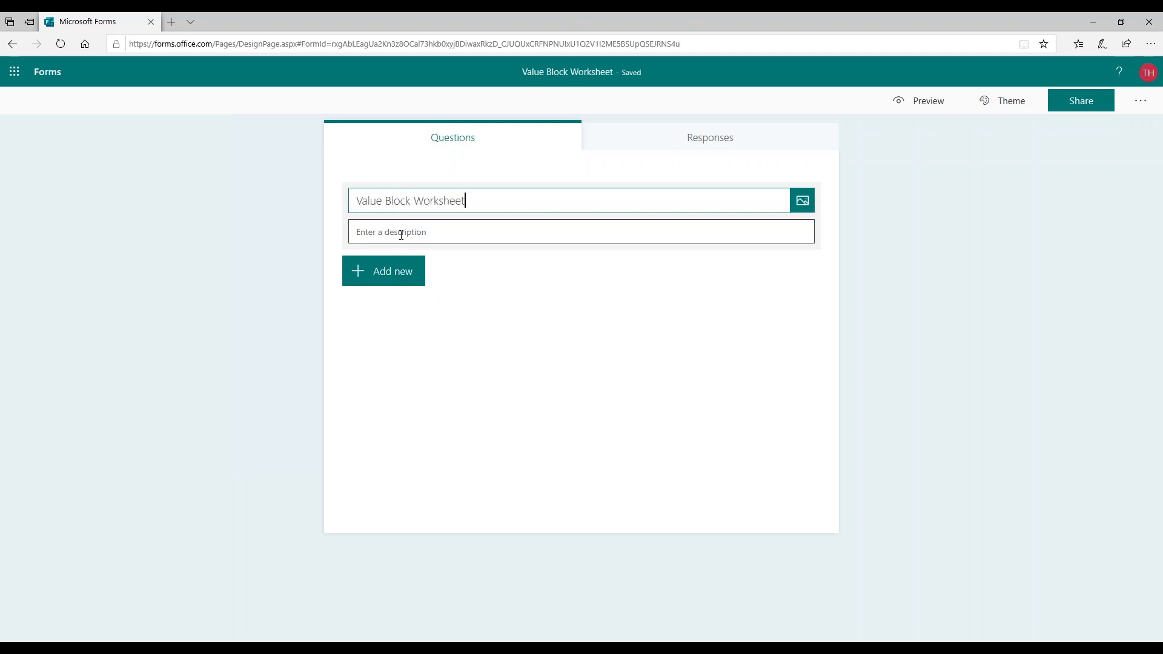
Add a choice question reading "What is the value of the blocks in the picture?".
click(379, 276)
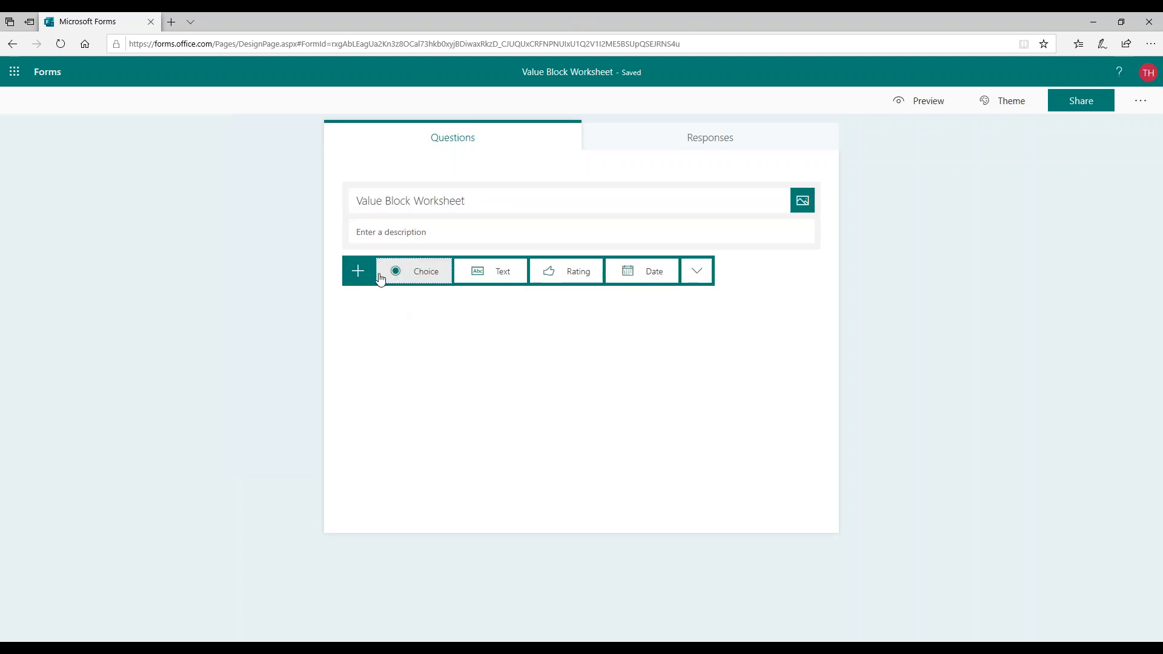
click(420, 276)
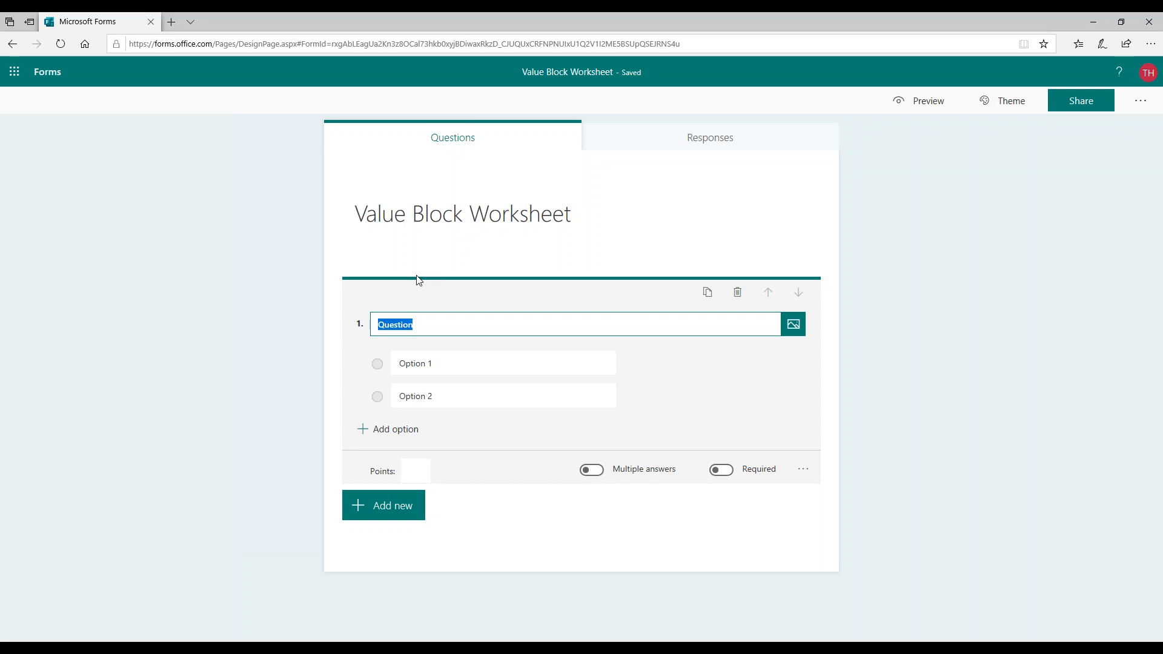
text(What)
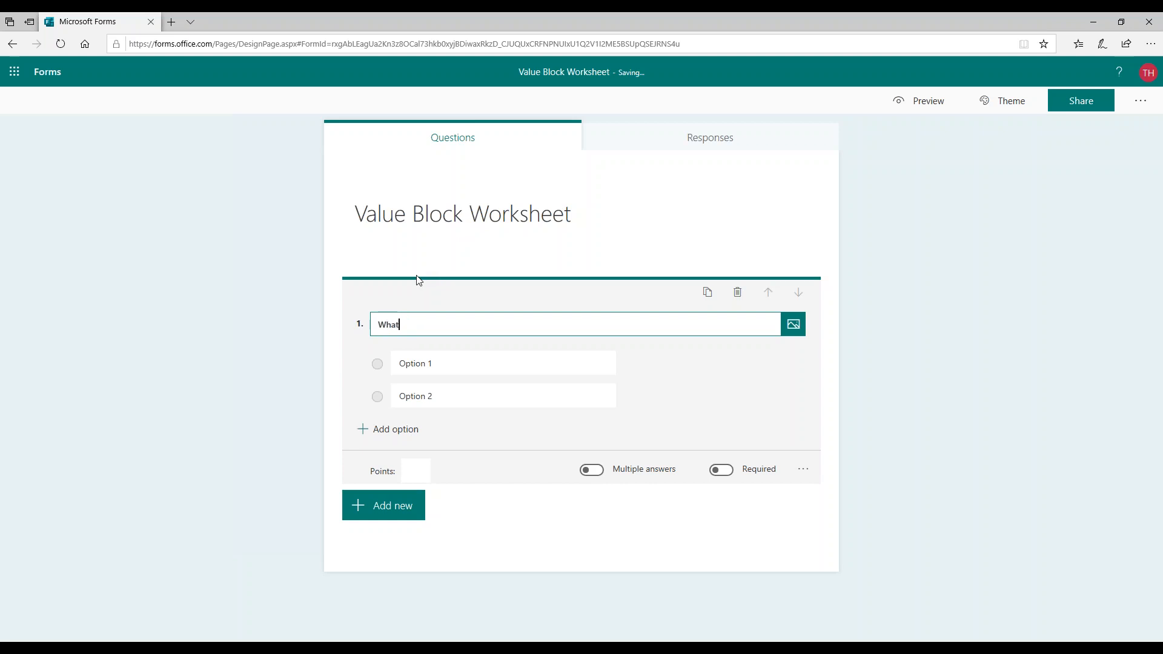
text( is the value of the blocks in the picture)
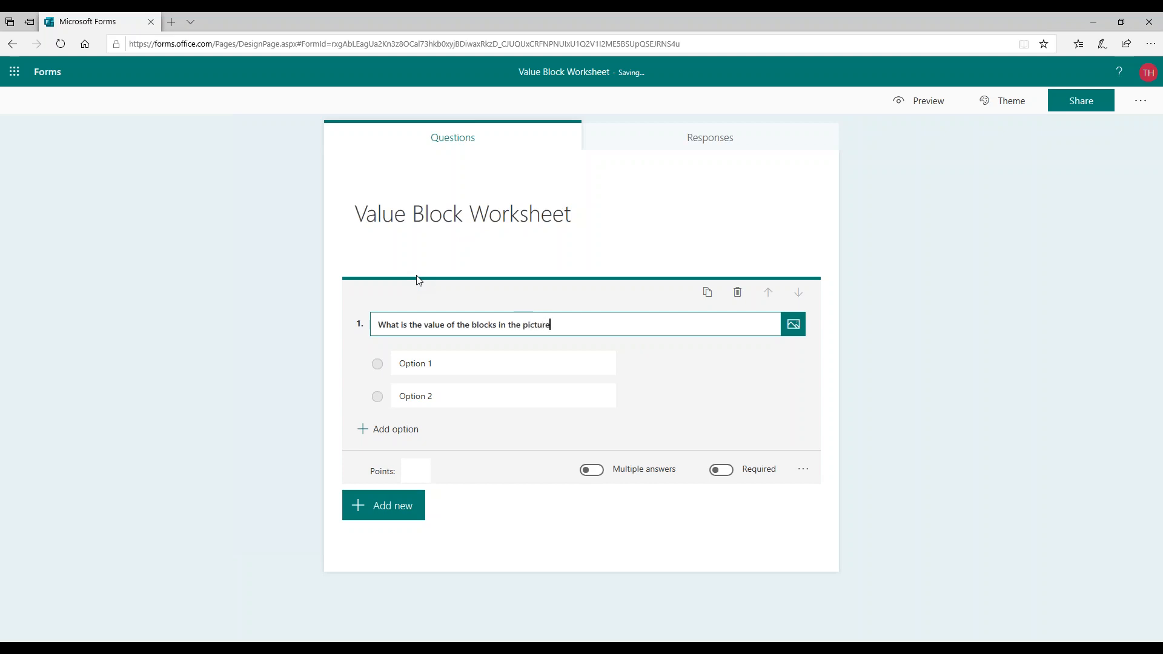
text(?)
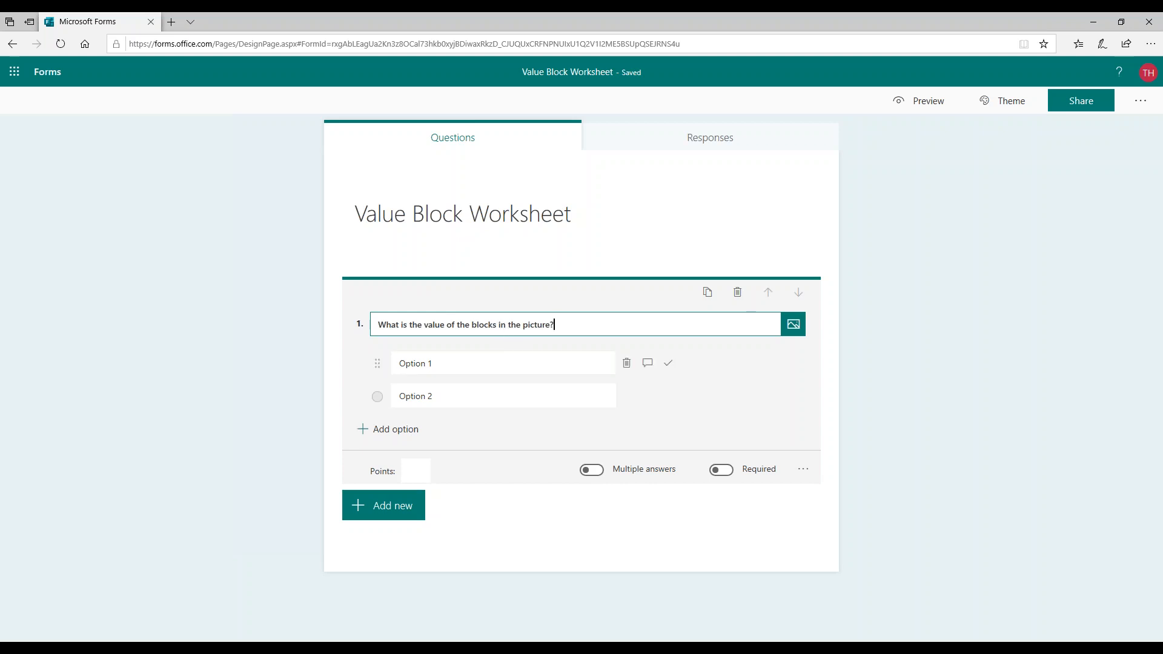
Upload A.png from the Teams folder in Pictures as the image for question 1.
click(797, 333)
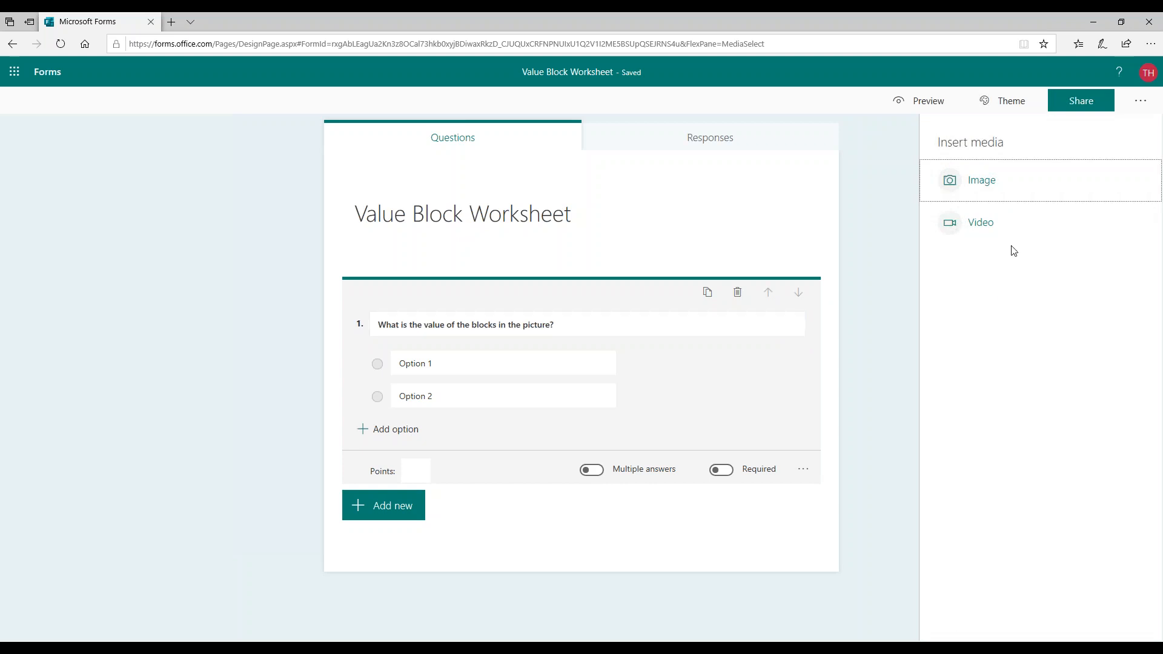
click(979, 185)
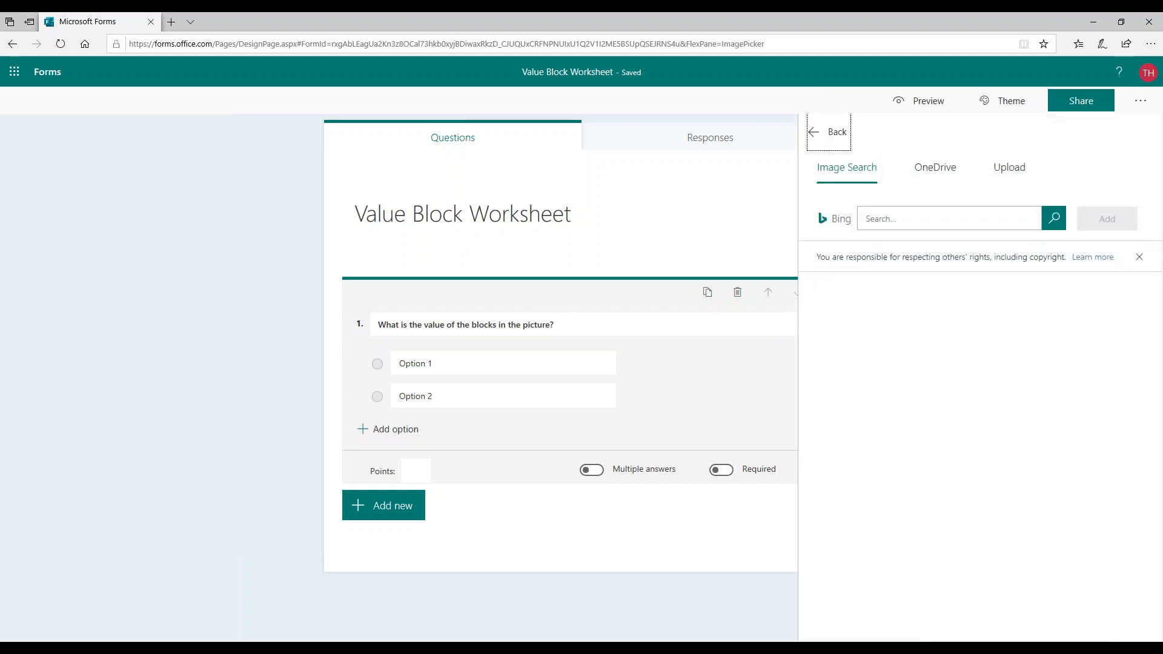
click(1007, 175)
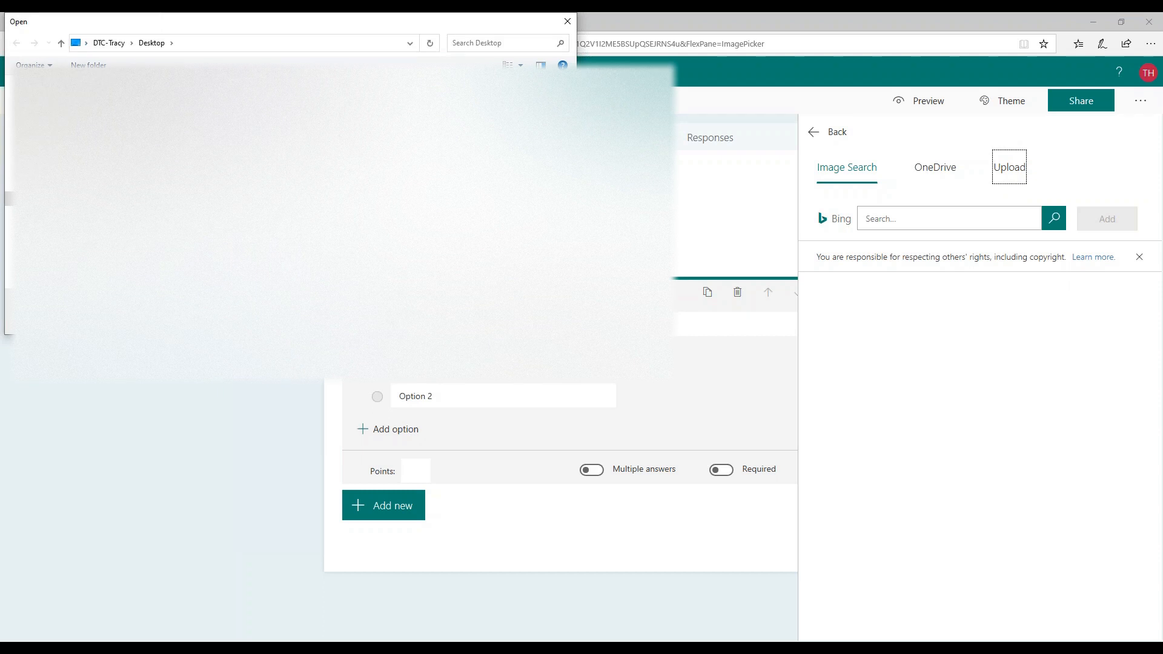
click(47, 257)
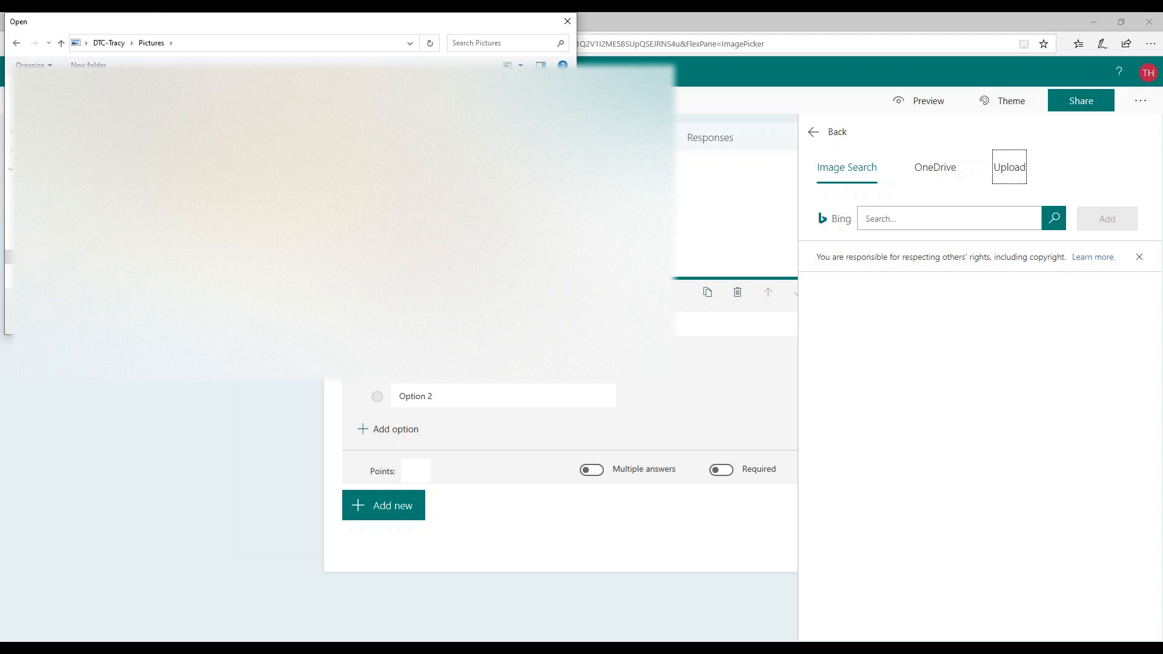
double_click(327, 188)
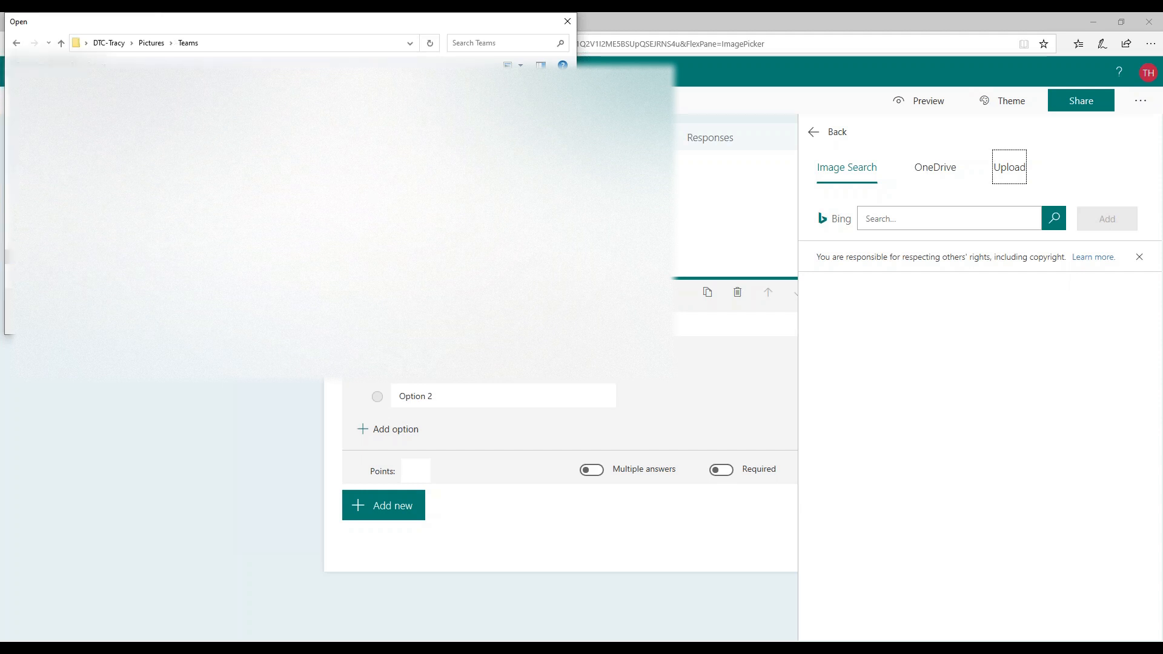
click(146, 118)
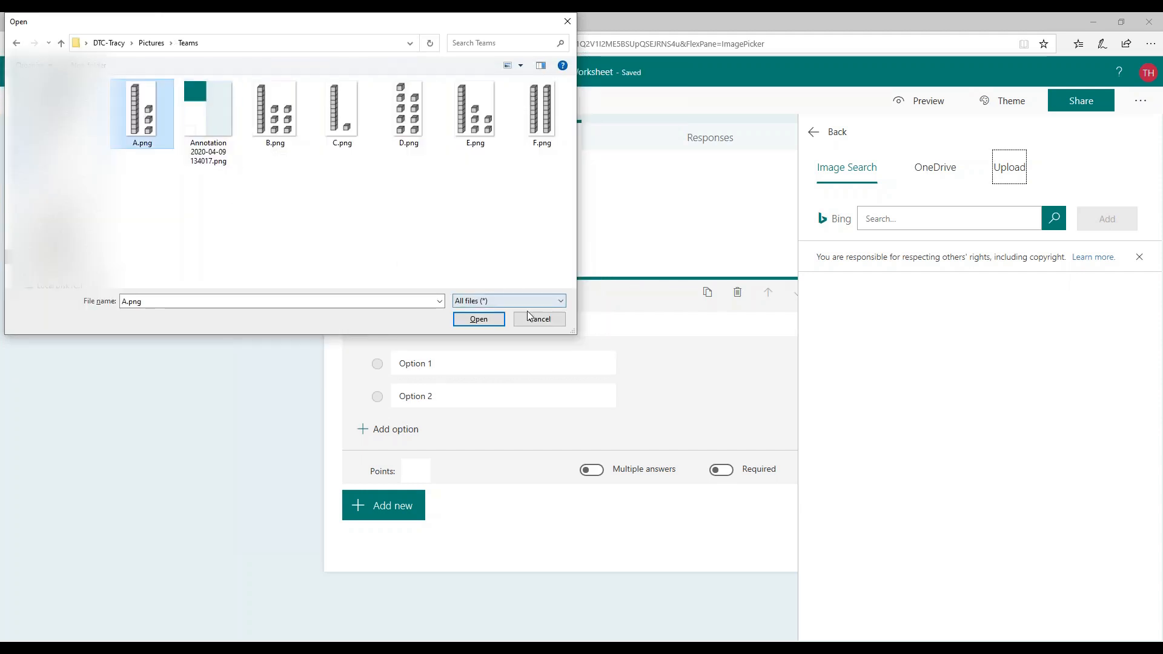
click(478, 319)
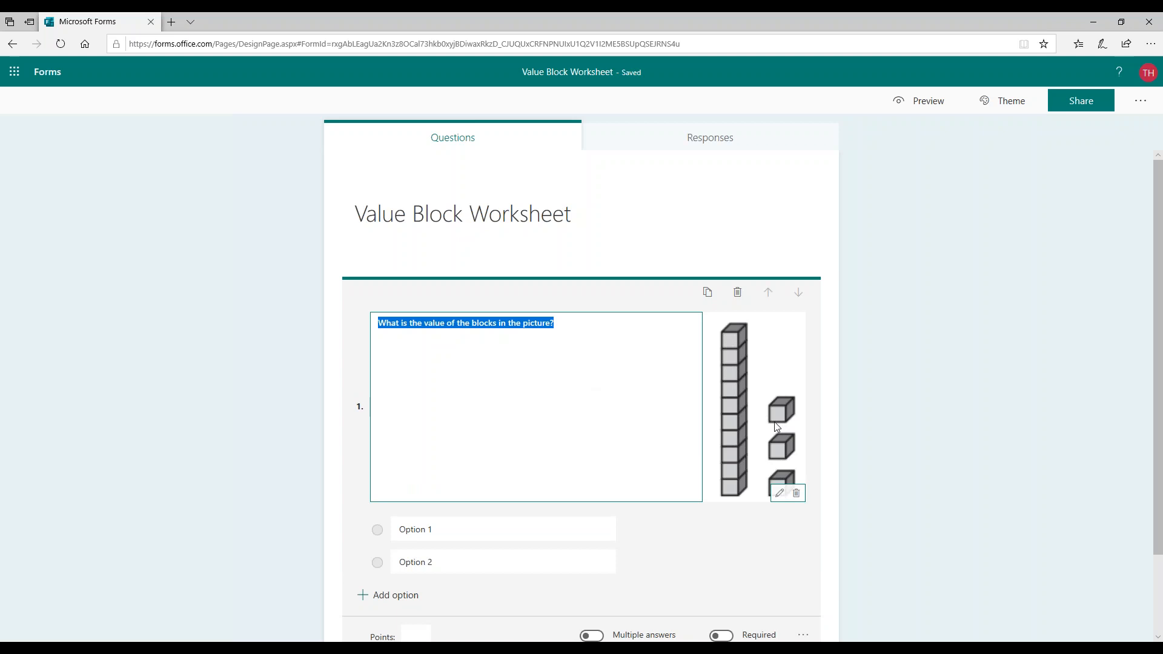
Replace the first answer option's placeholder text in question 1 with 9.
click(466, 528)
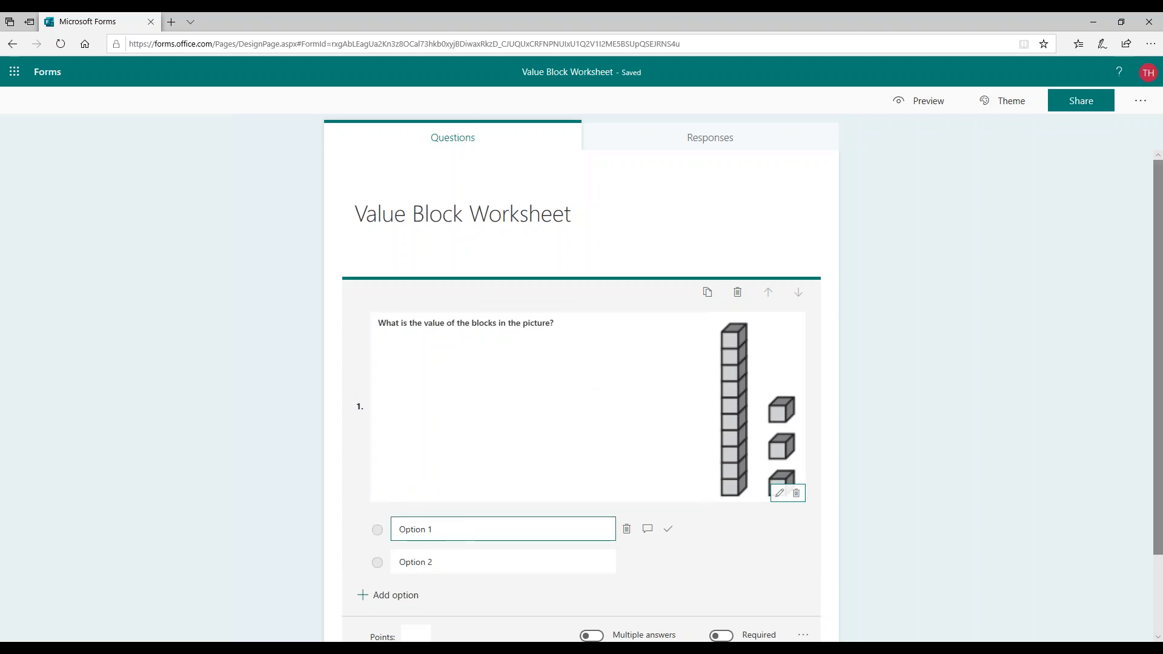
mouse_move(1162, 61)
mouse_down()
mouse_move(1162, 79)
mouse_move(826, 107)
mouse_move(797, 72)
mouse_move(1162, 67)
mouse_up()
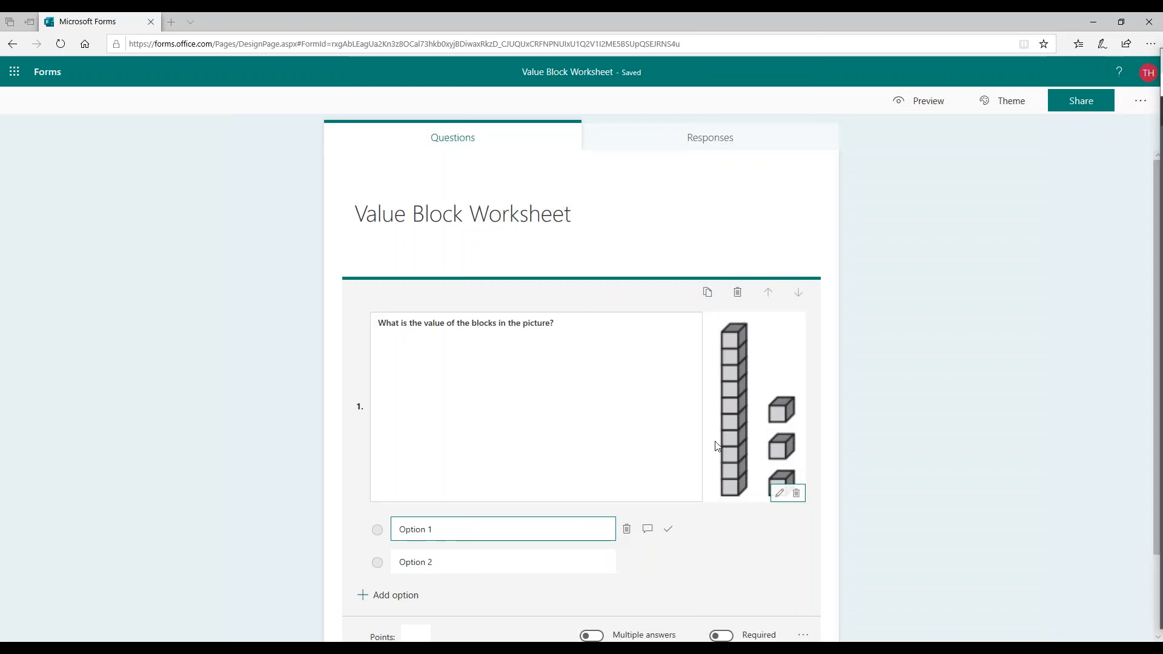
click(447, 532)
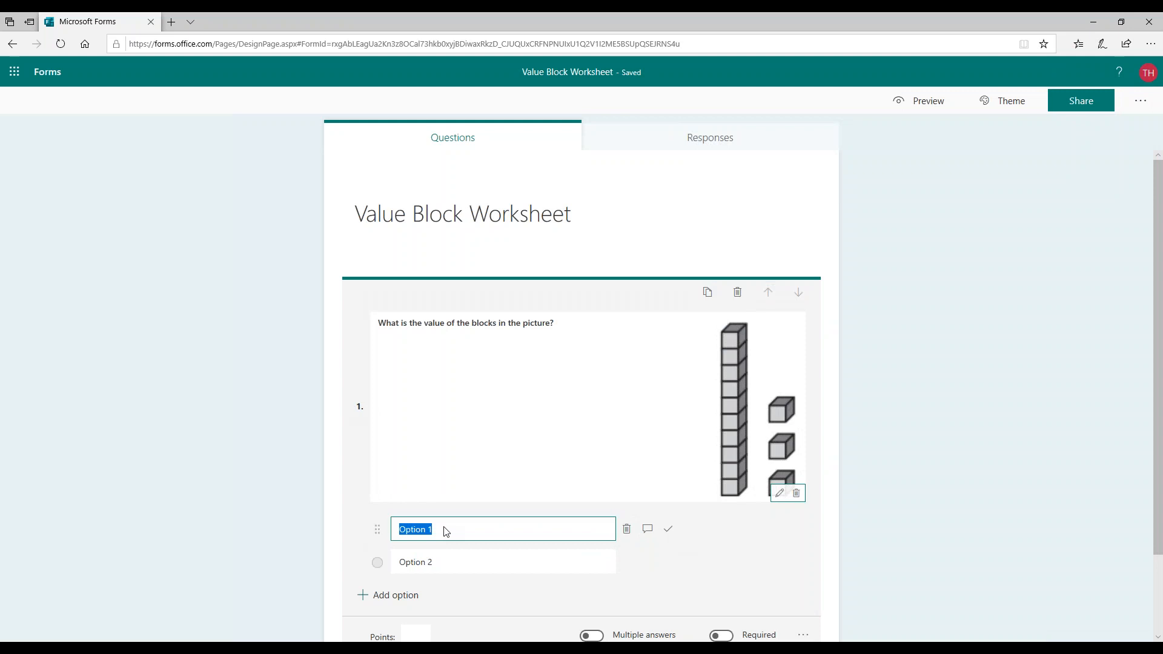
click(442, 537)
drag(442, 532, 19, 538)
text(9)
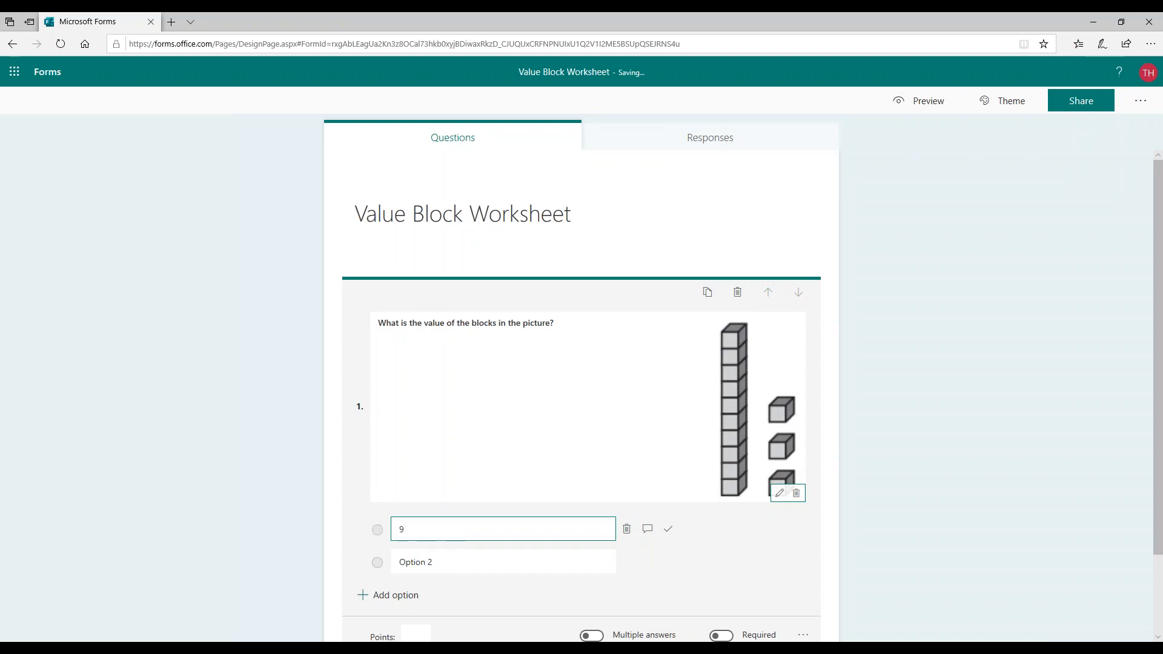
Replace the second answer option's placeholder text in question 1 with 11.
click(456, 562)
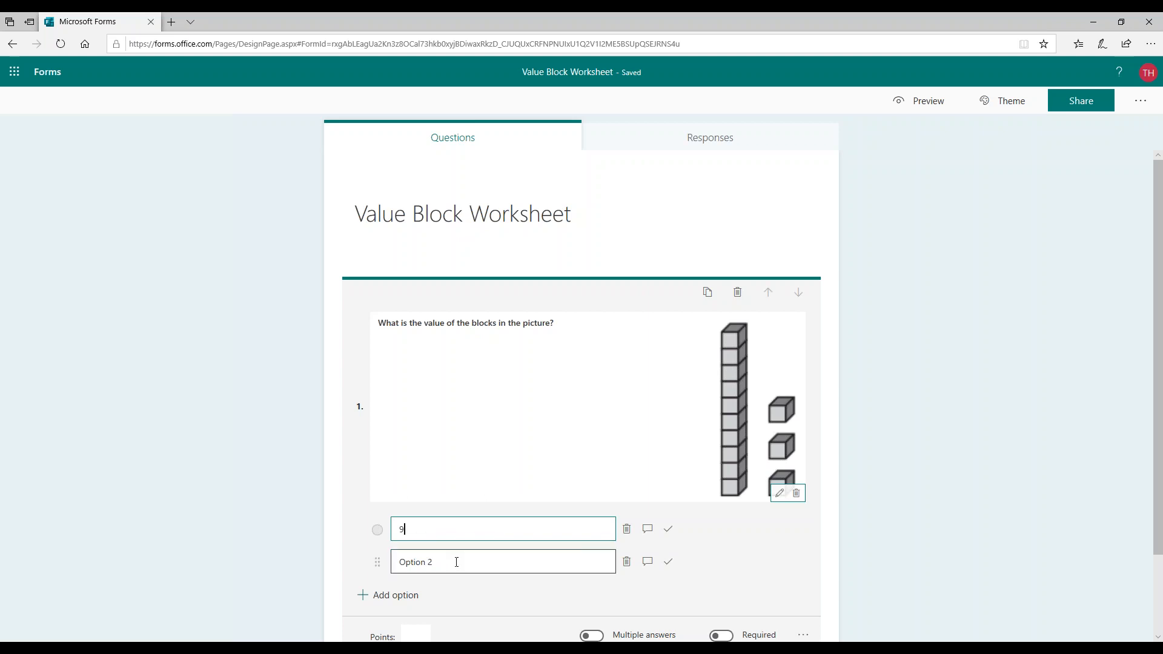
key(BackSpace)
key(BackSpace)
key(BackSpace)
key(BackSpace)
key(BackSpace)
key(BackSpace)
key(BackSpace)
key(BackSpace)
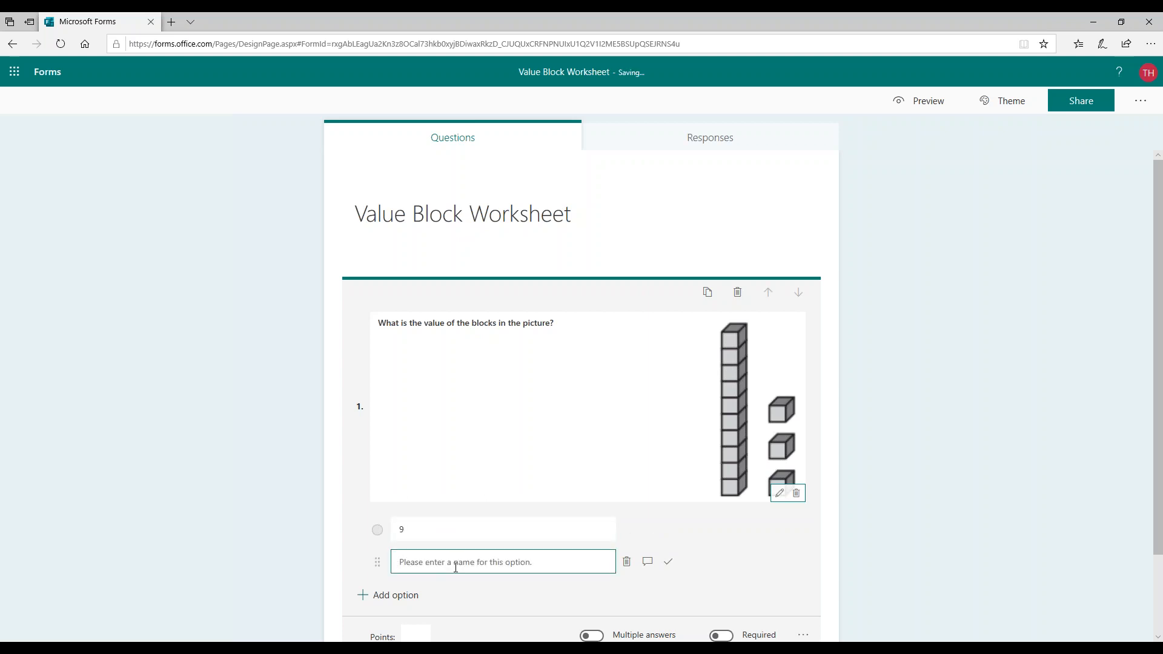
text(11)
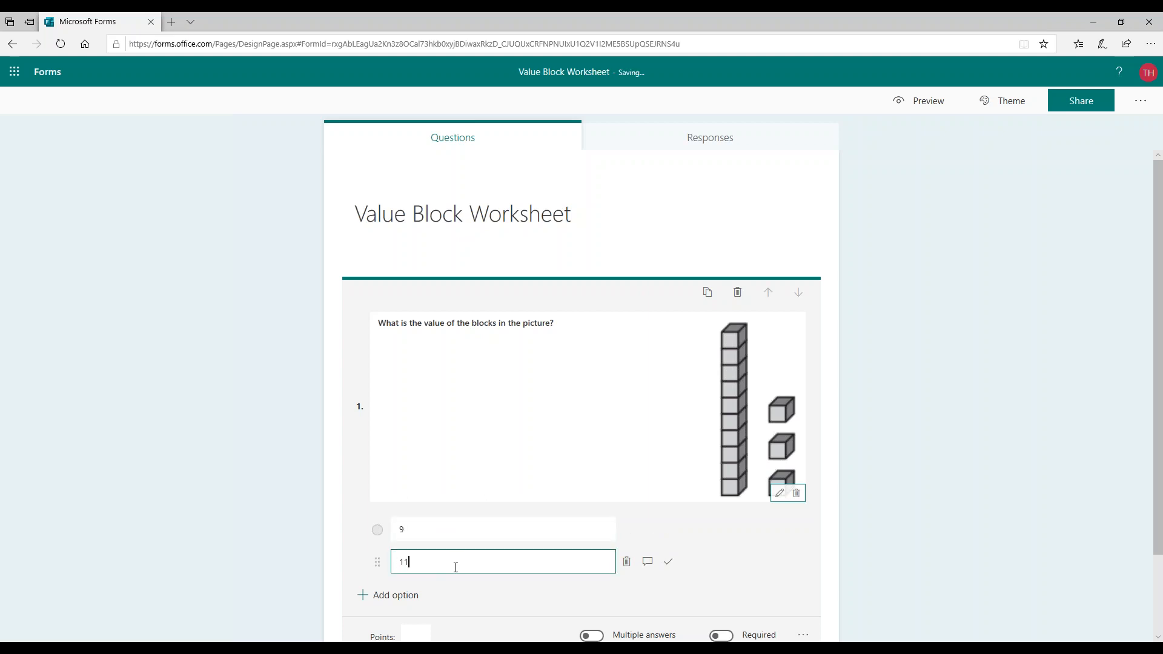
Add a third answer option, 13, to question 1 and mark it as the correct answer.
click(400, 596)
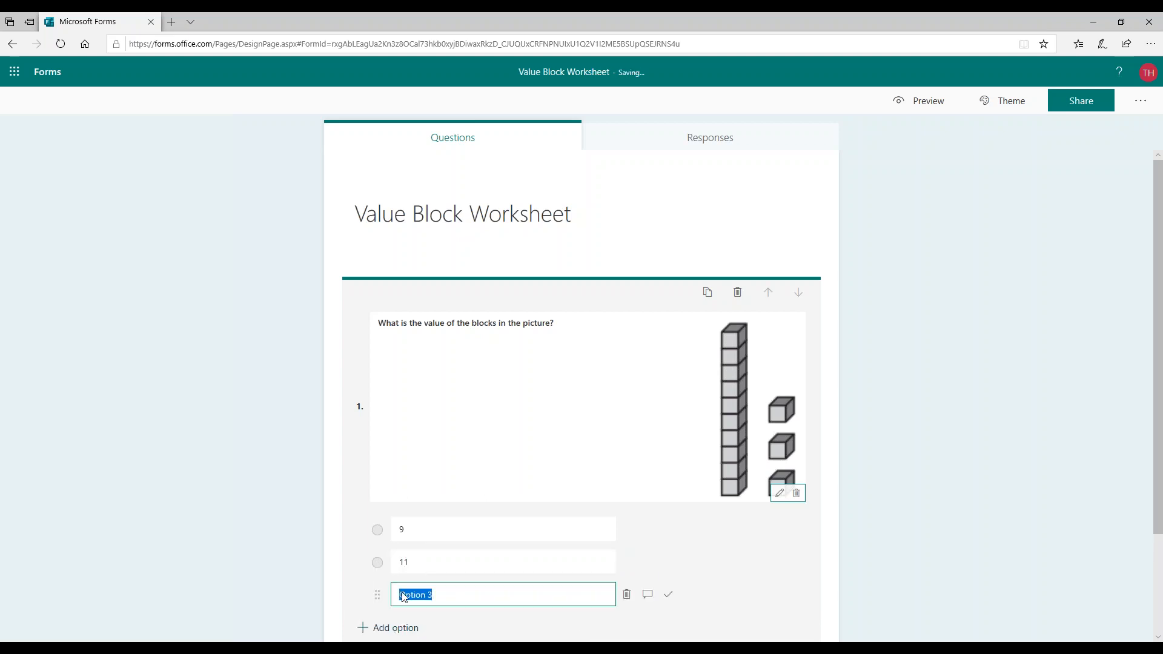
text(13)
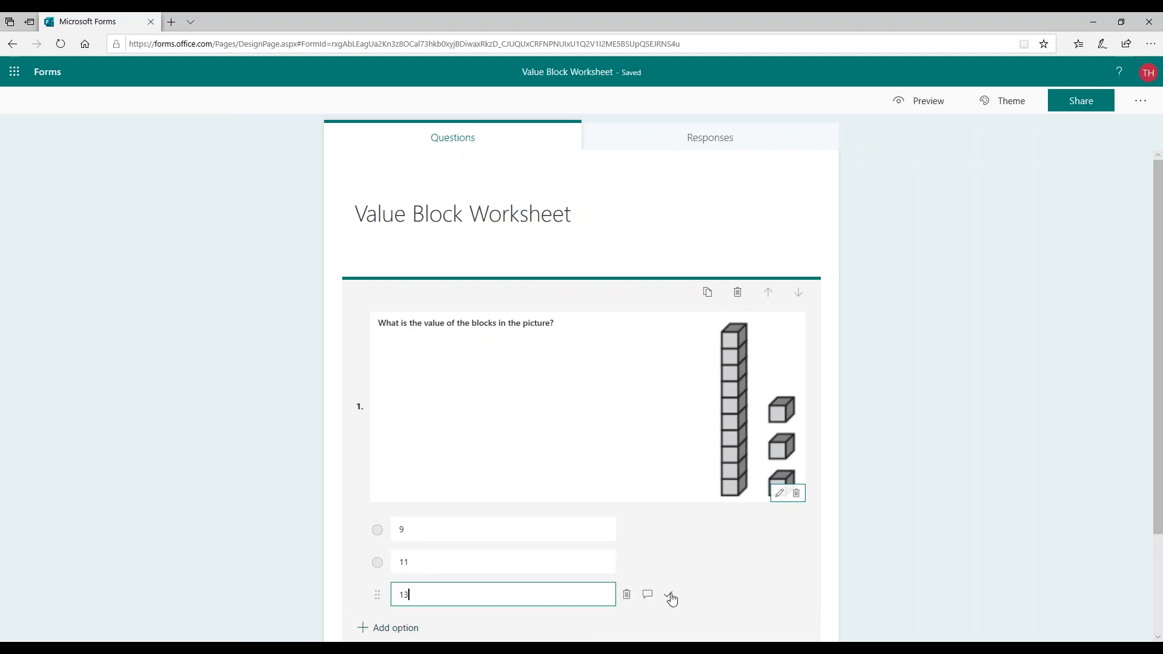
click(669, 600)
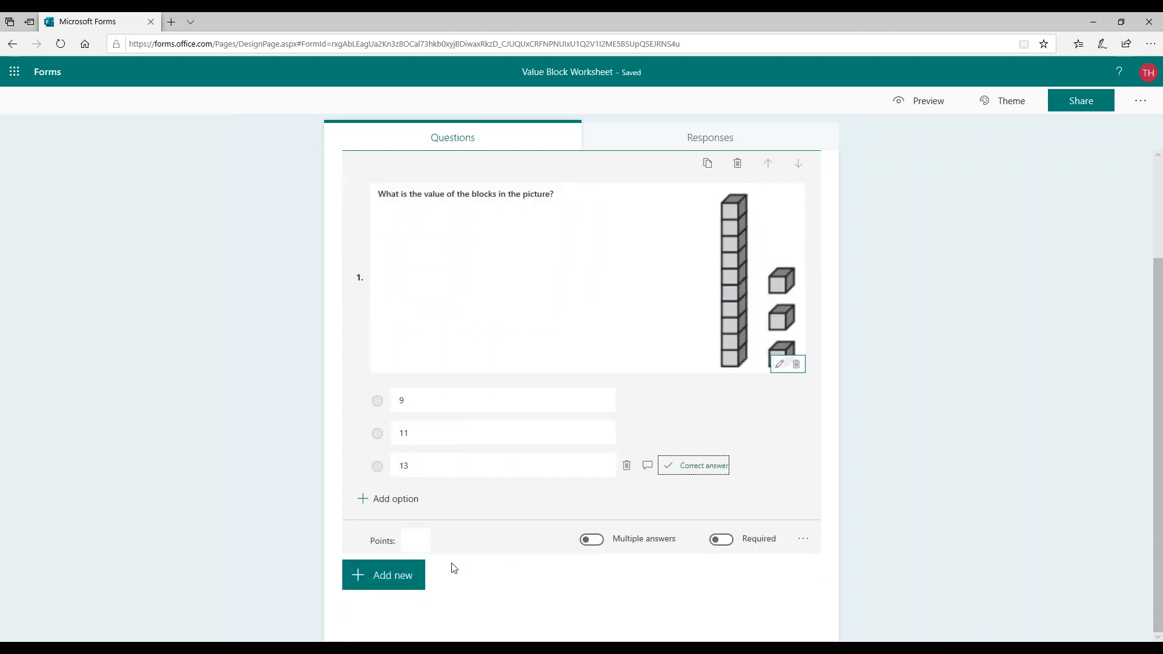
Add three more answer options to question 1: 15, 16 and 20.
click(389, 498)
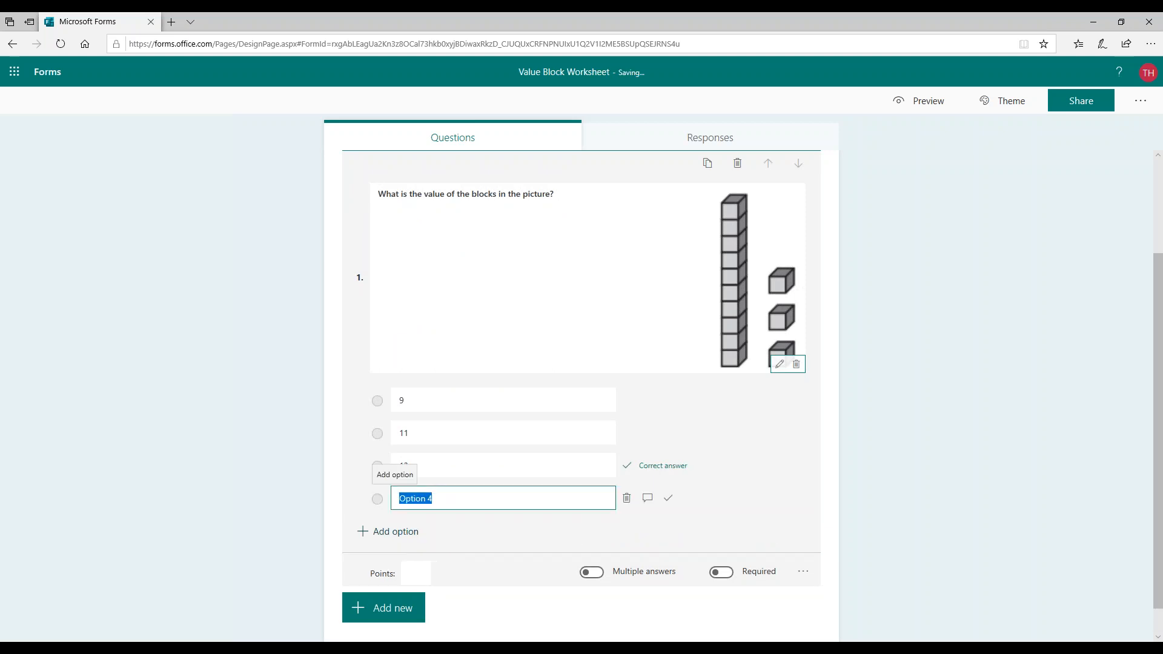
text(15)
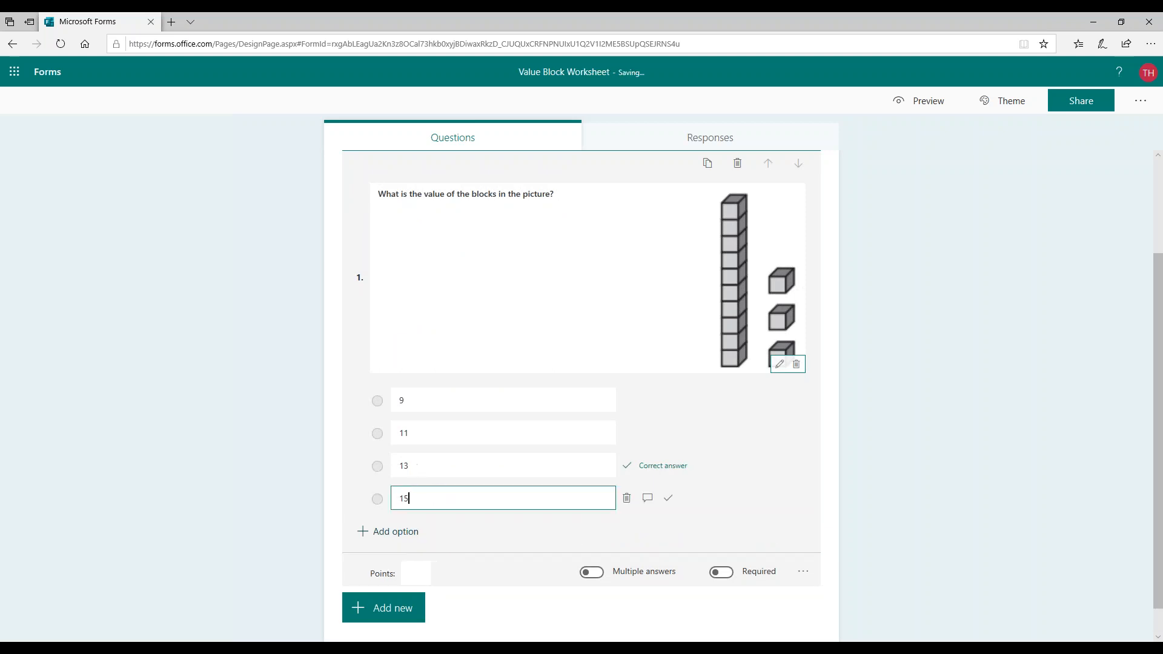
click(395, 531)
text(16)
click(397, 567)
text(20)
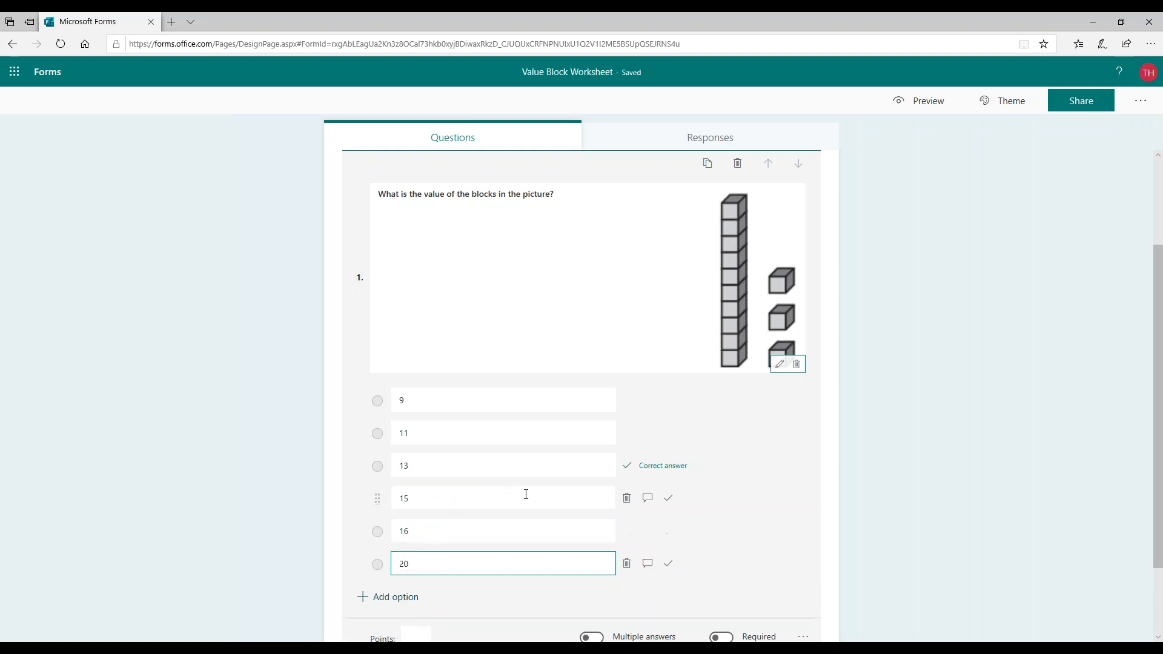
Make question 1 worth 1 point and set it as required.
scroll(768, 505, down, 2)
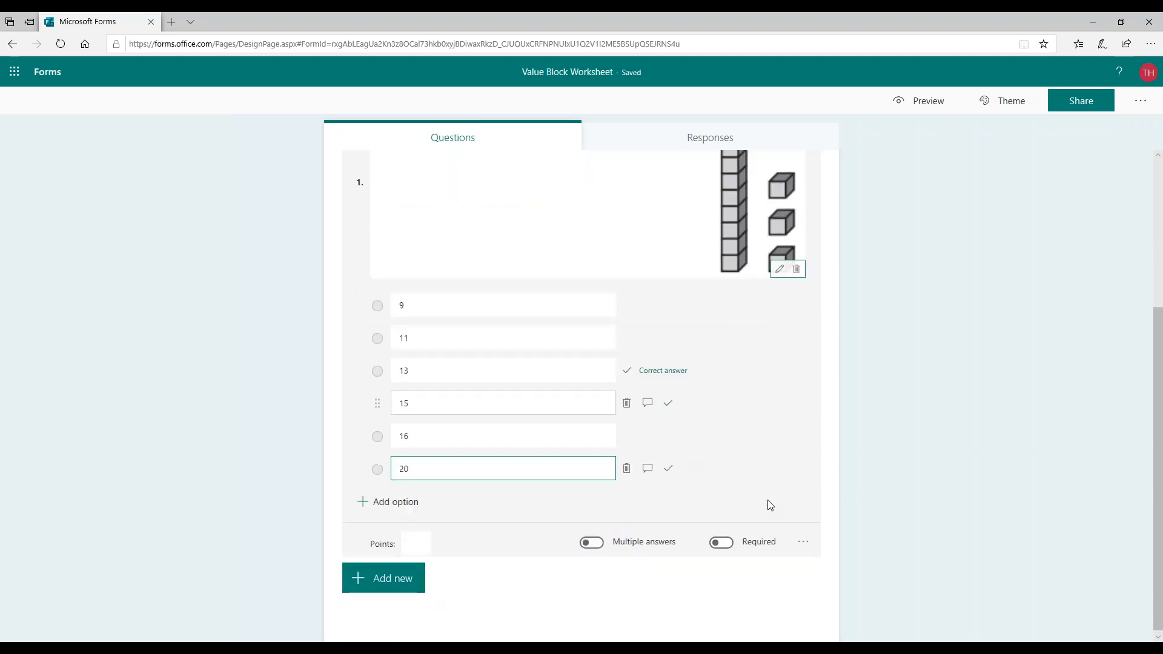
click(416, 541)
text(1)
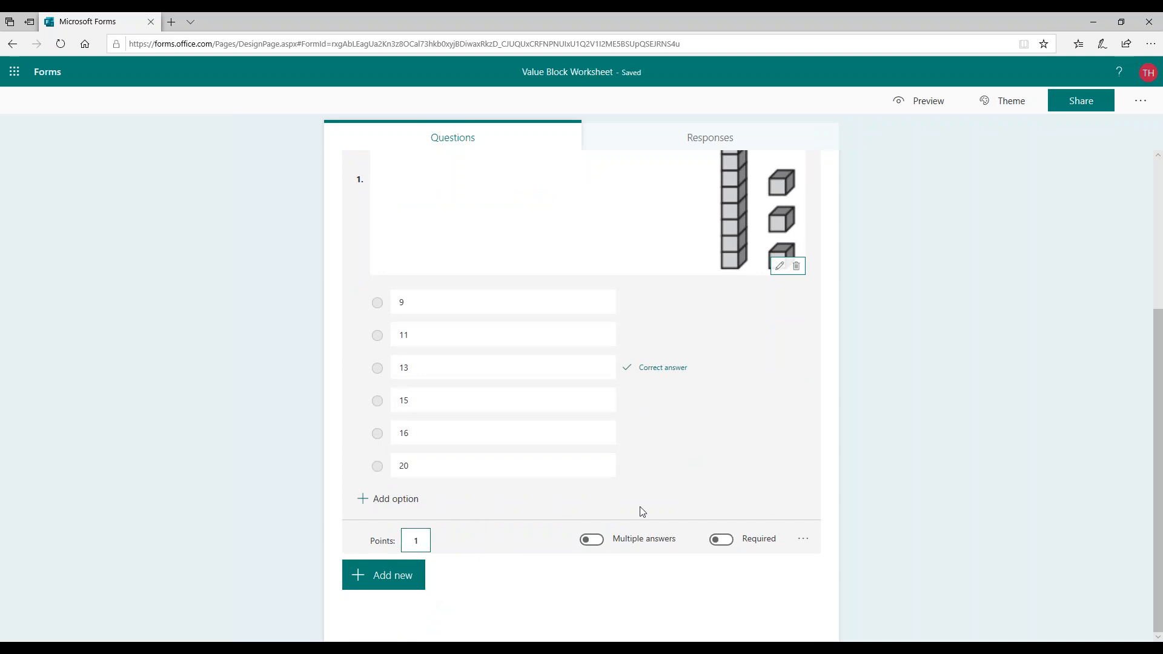
click(721, 540)
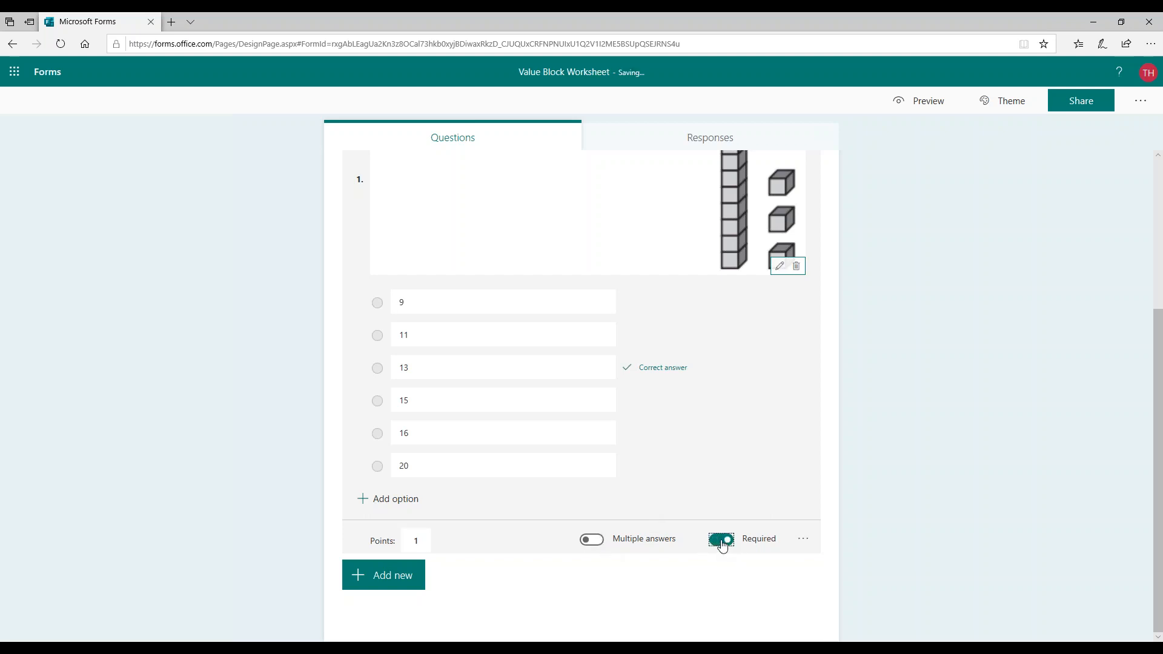
Duplicate question 1 and remove the block picture from the copy.
scroll(703, 459, up, 4)
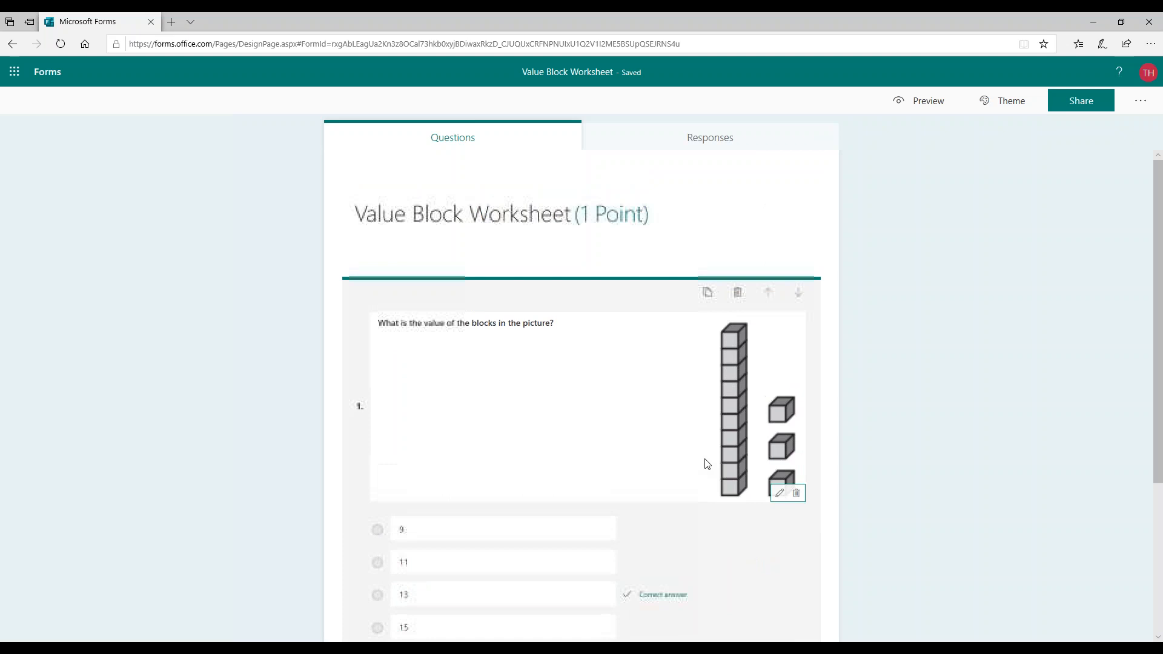
click(708, 295)
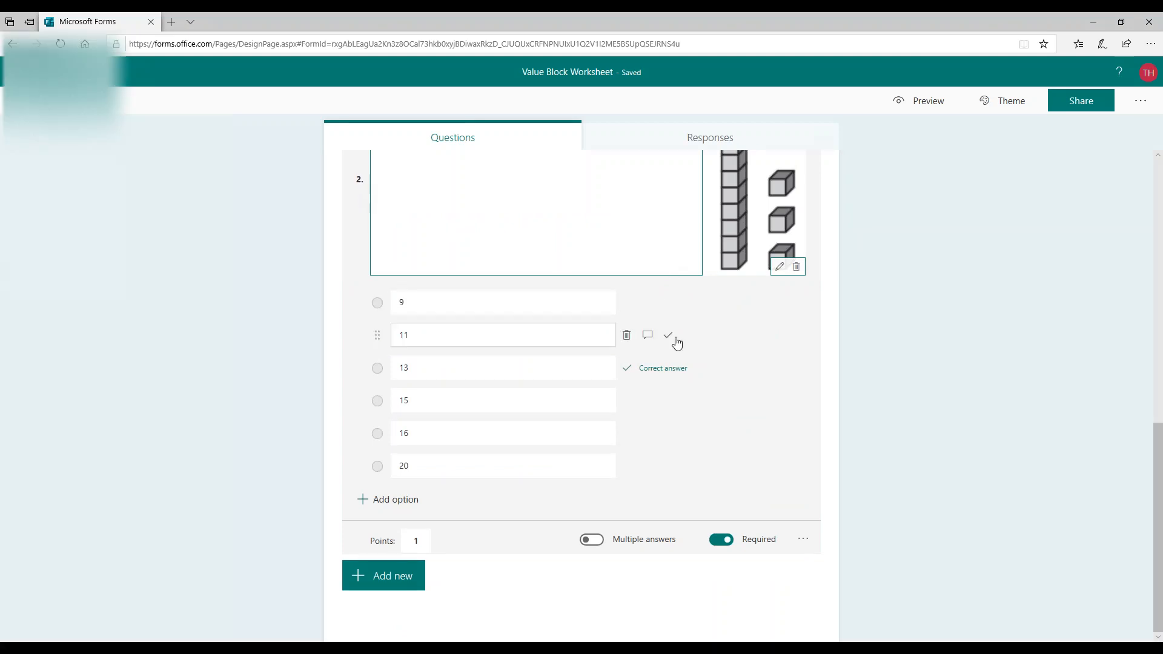
scroll(677, 343, up, 2)
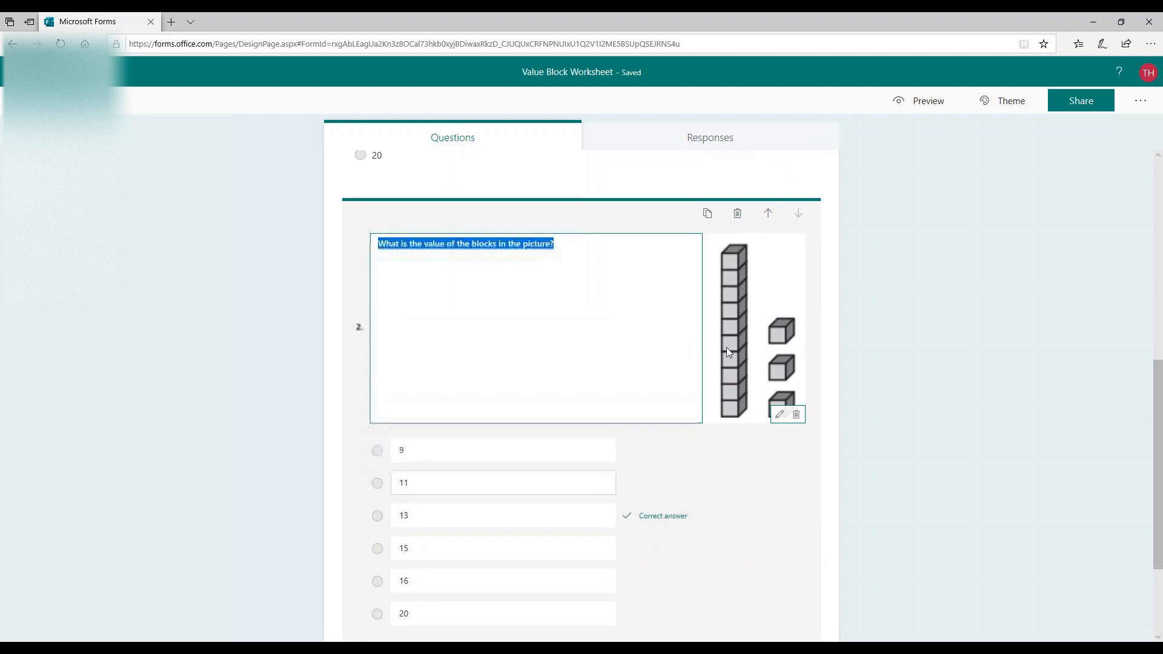
click(799, 415)
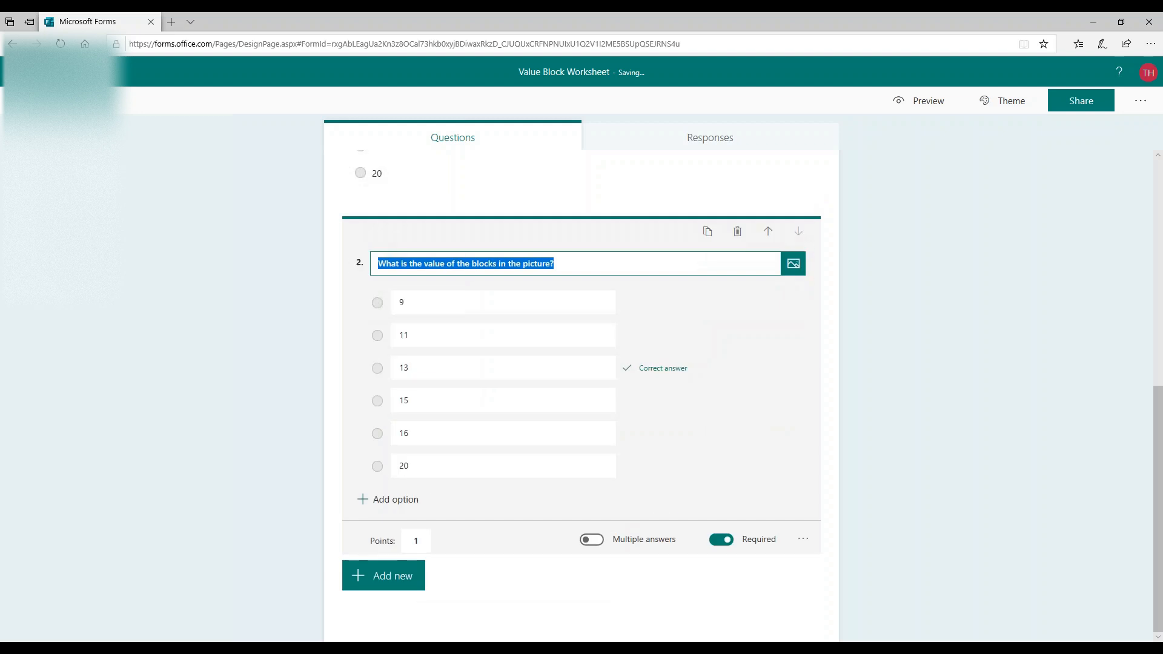
Upload B.png from the Teams pictures folder as the image for question 2.
click(794, 266)
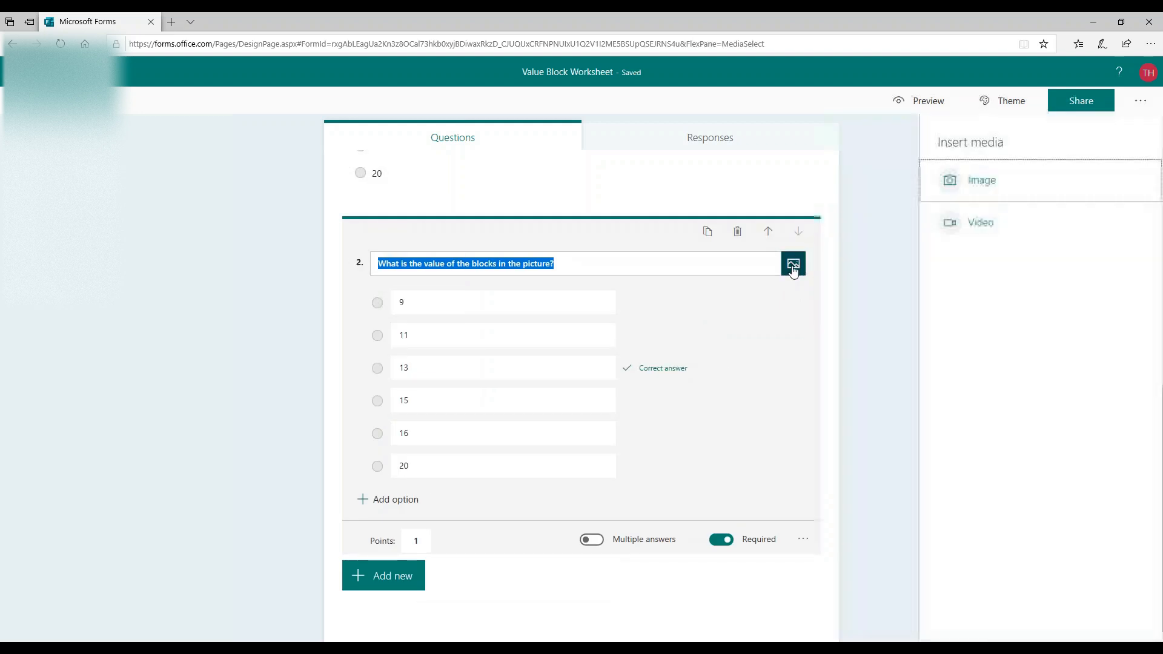
click(973, 187)
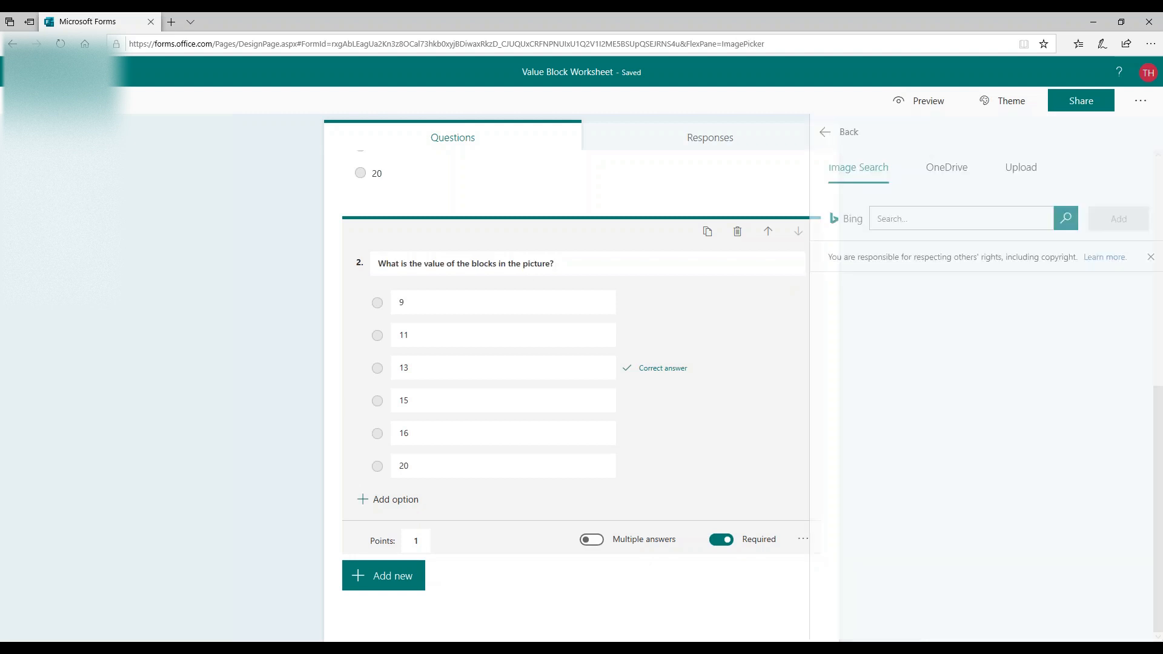
click(1016, 171)
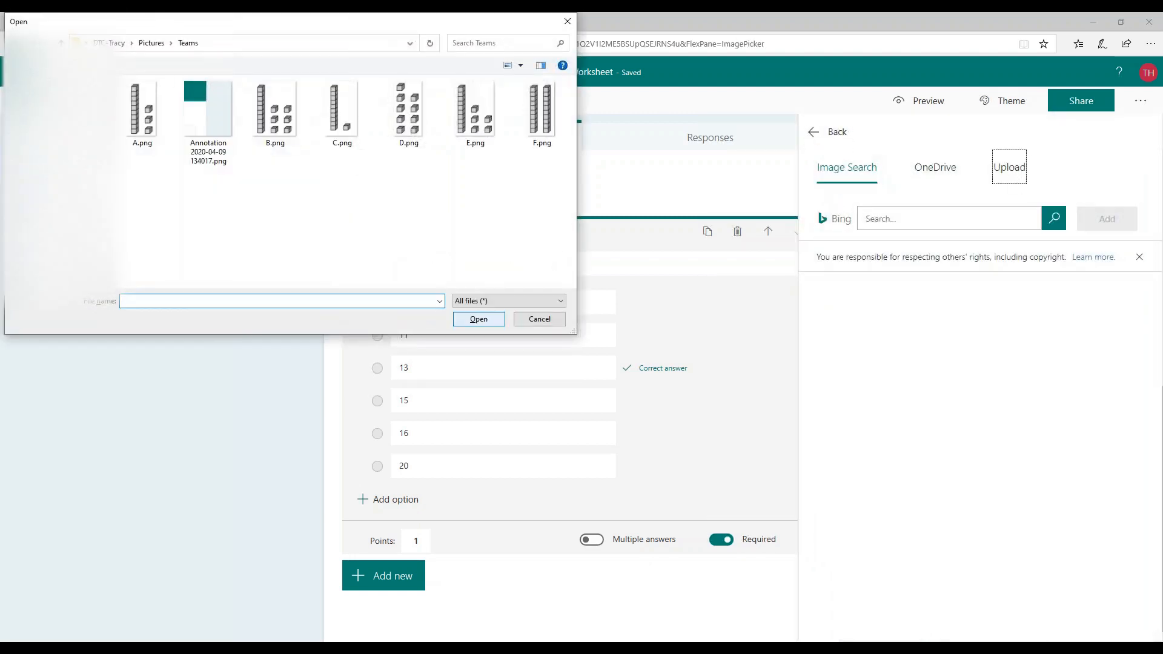
click(302, 130)
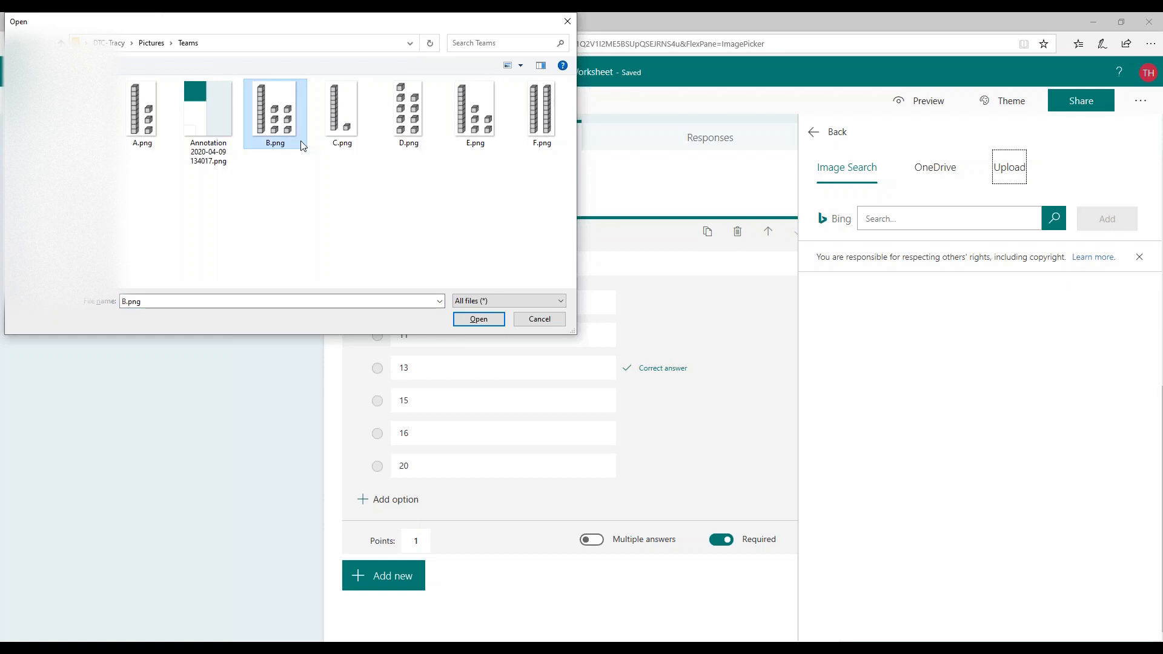
click(479, 319)
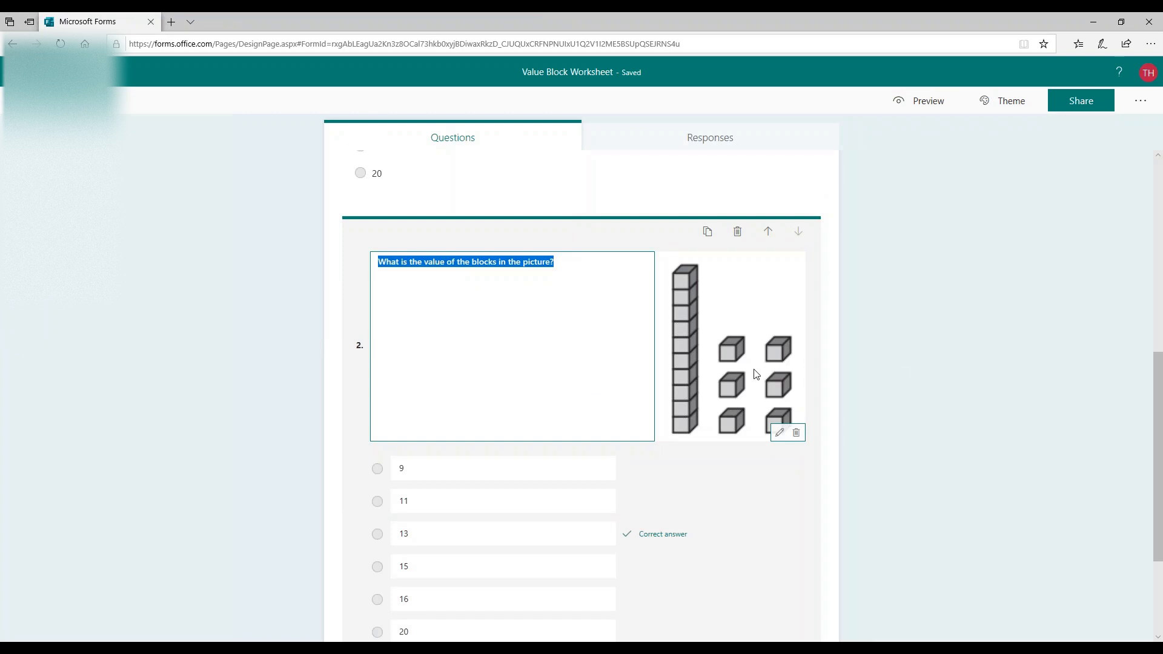
Mark 16 as the correct answer for question 2.
scroll(757, 374, down, 3)
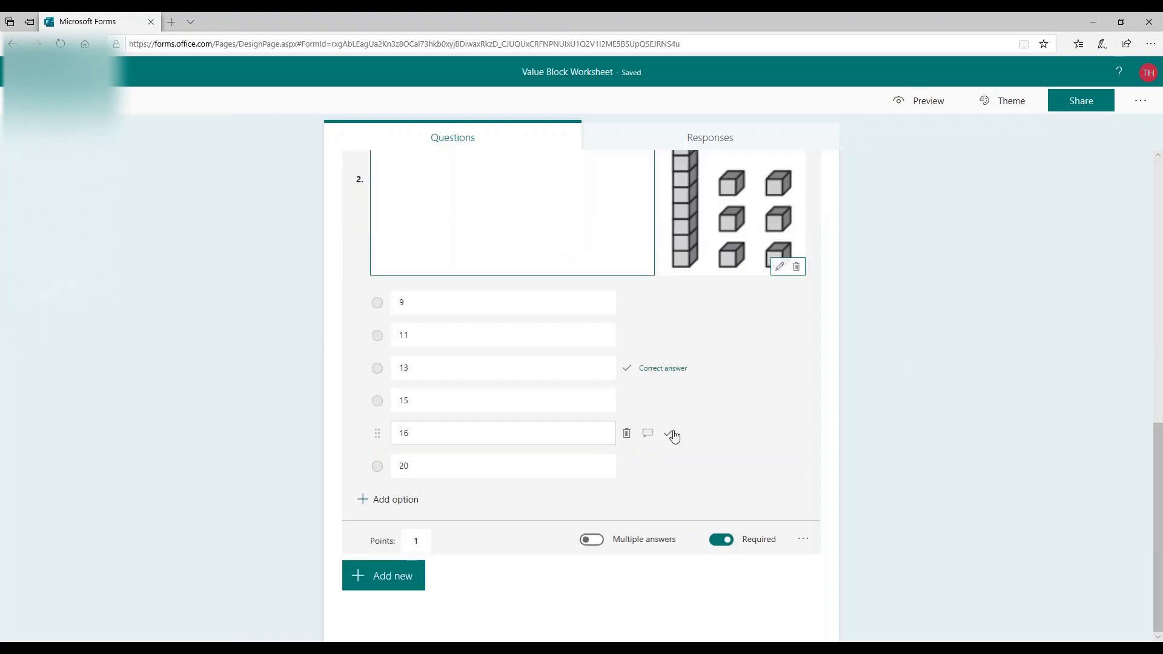
click(669, 434)
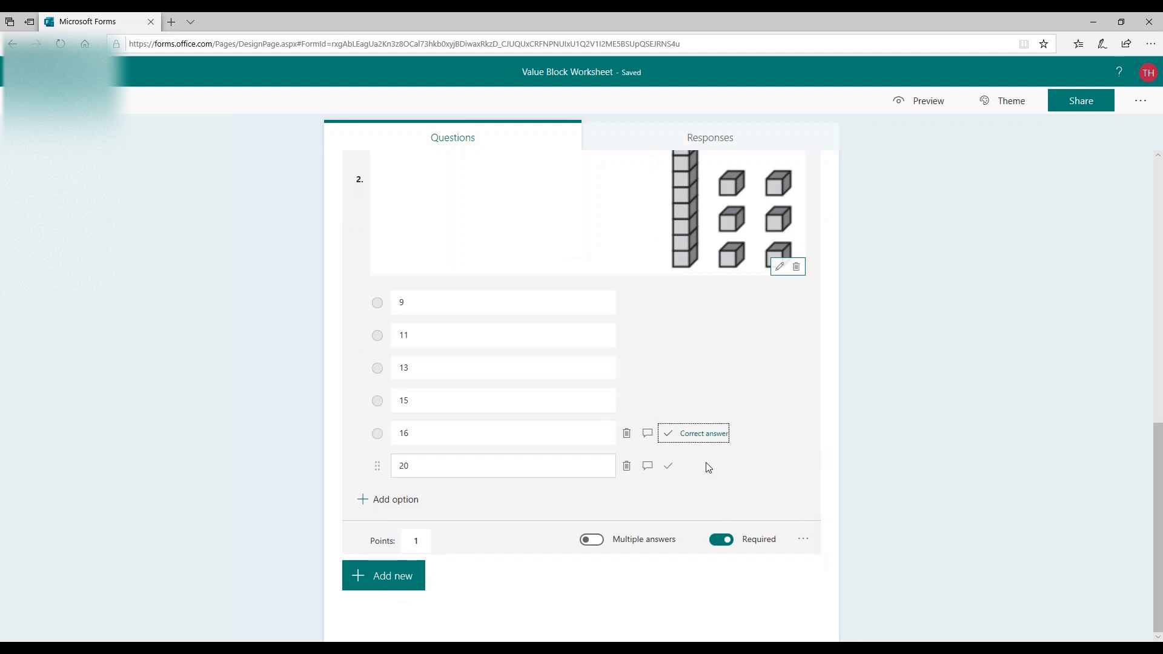
scroll(708, 467, up, 4)
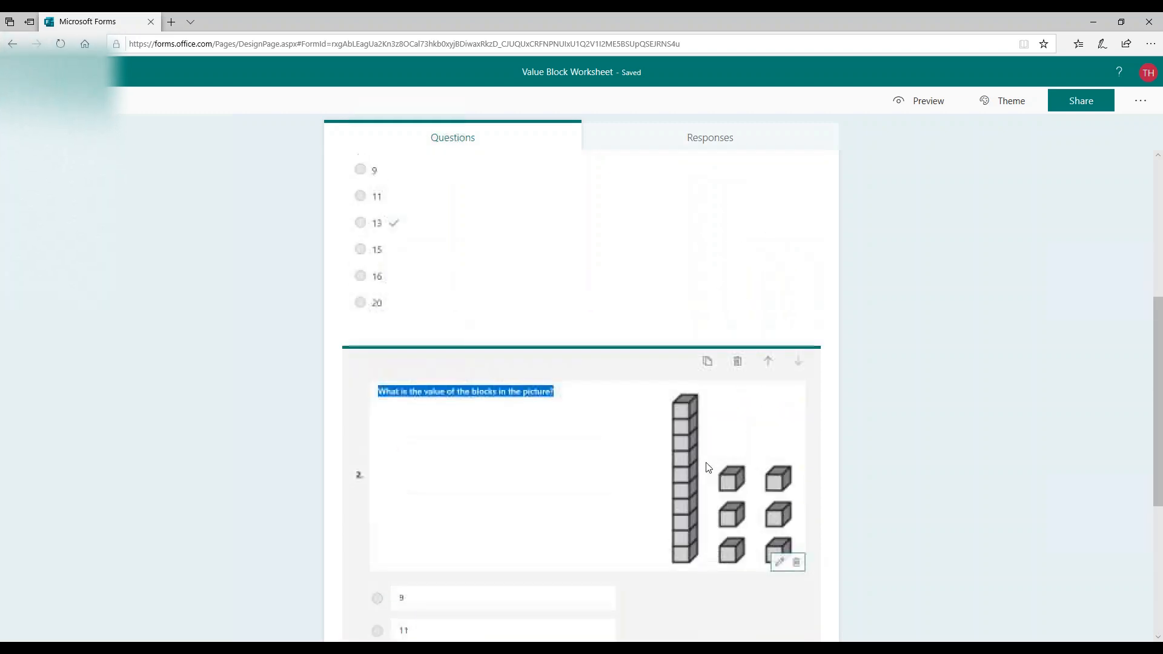
Duplicate question 2 and remove the block picture from the new question 3.
scroll(708, 468, down, 2)
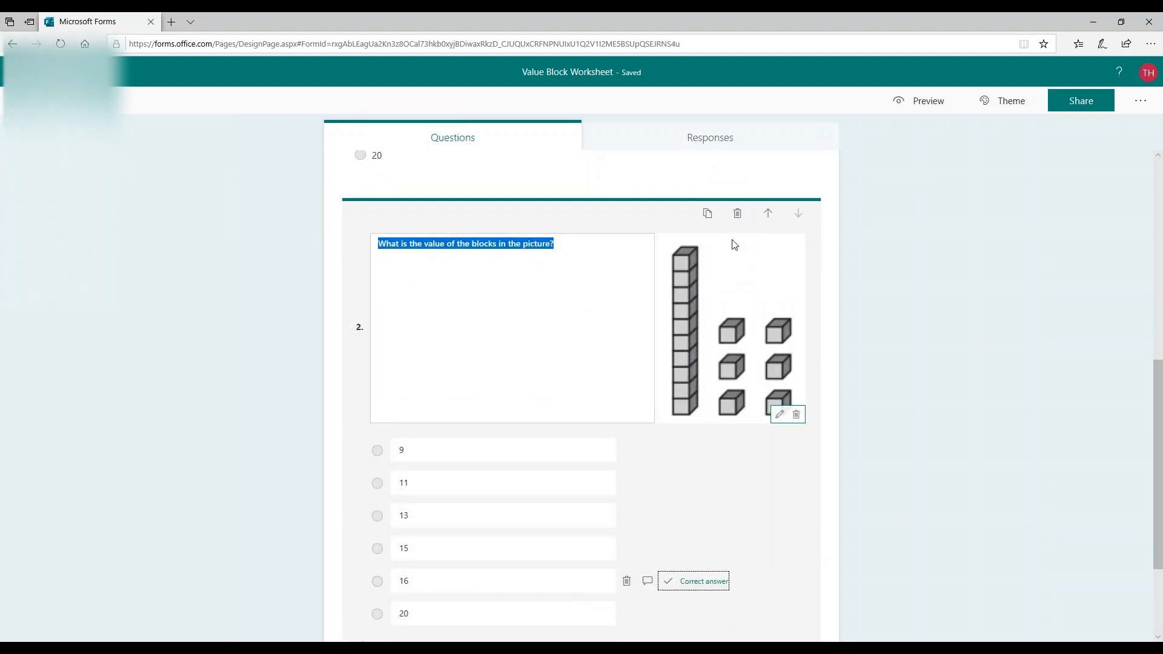
click(707, 215)
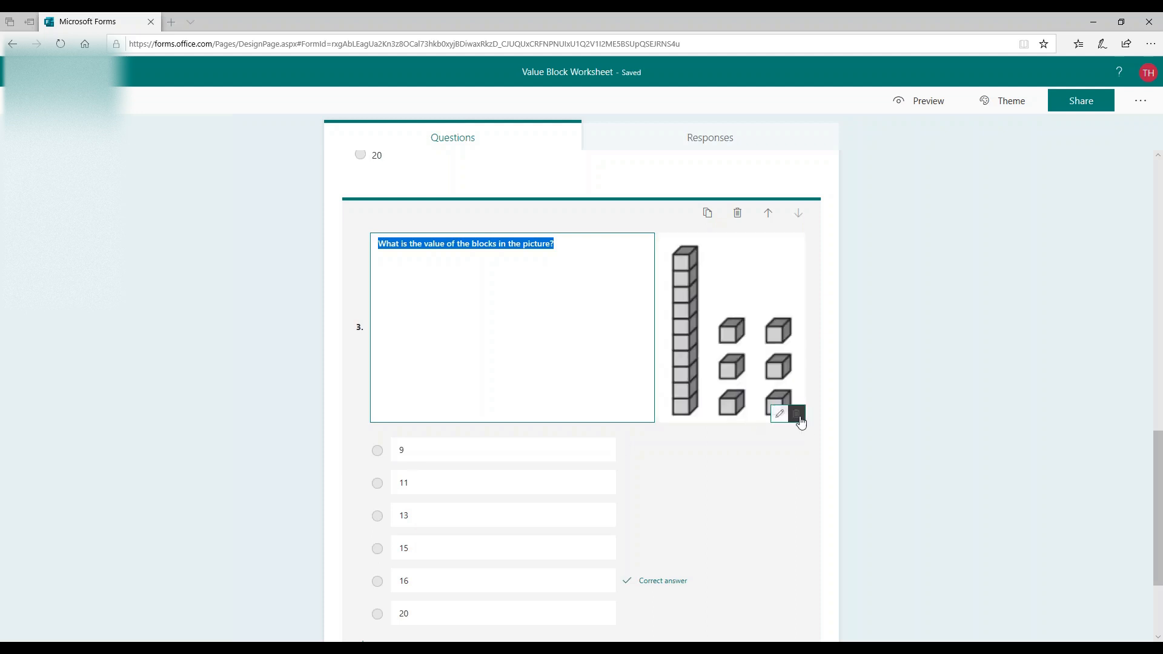
click(797, 415)
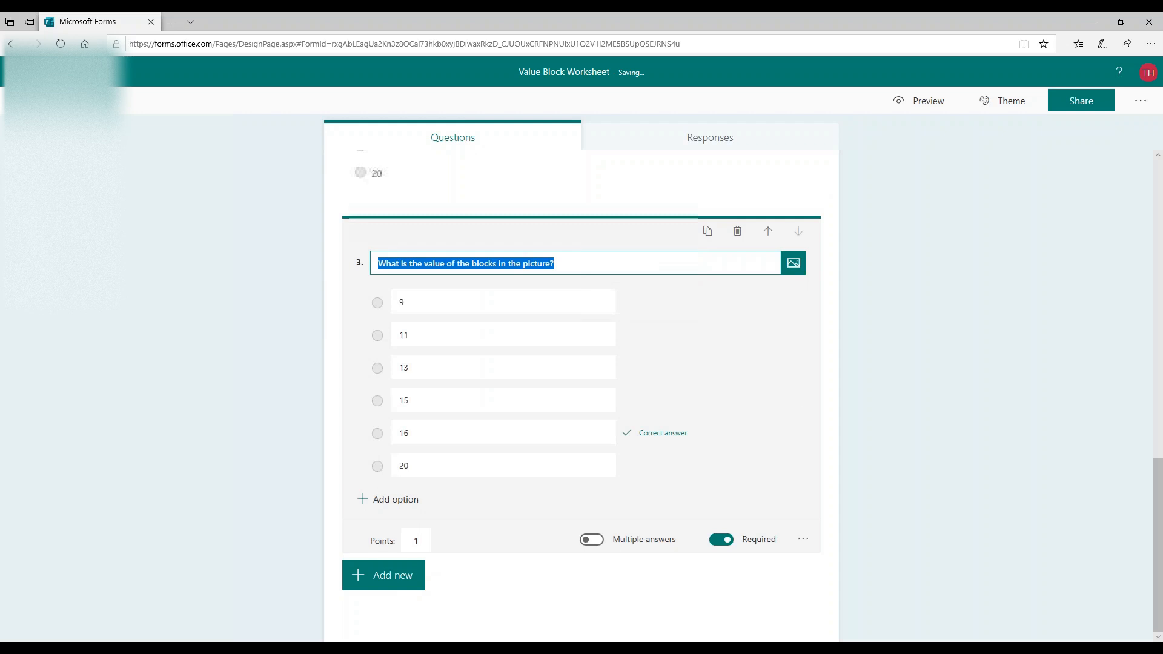
Upload C.png from the Teams pictures folder as the image for question 3 and mark 11 as its correct answer.
click(794, 266)
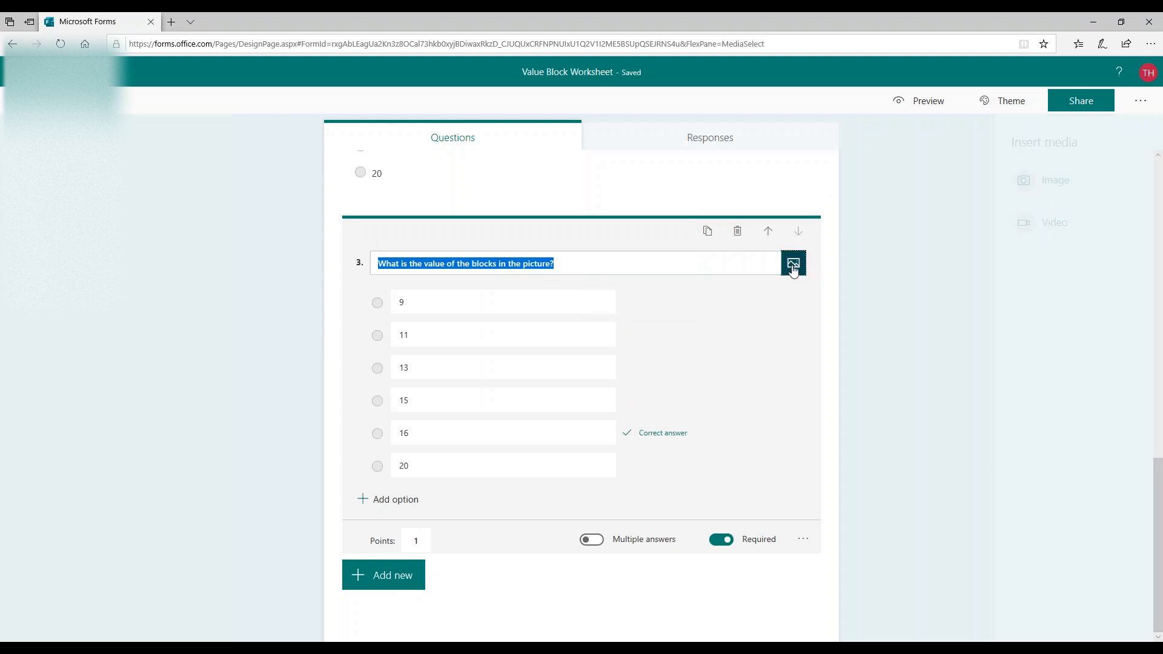
click(981, 189)
click(1011, 167)
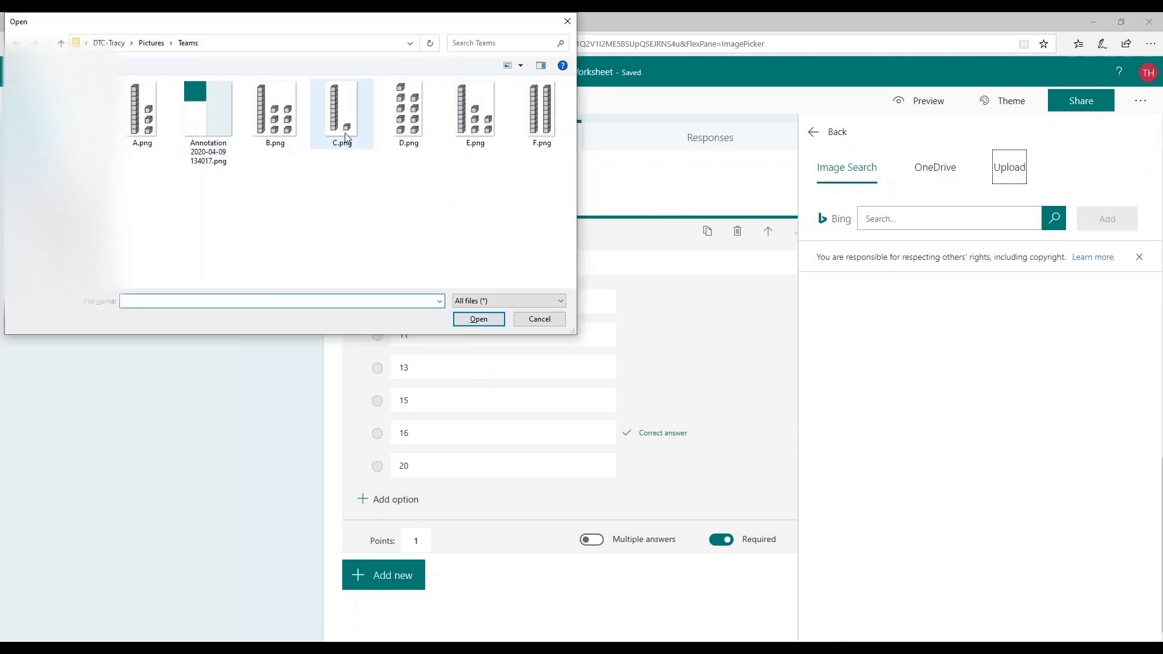
click(343, 123)
click(479, 319)
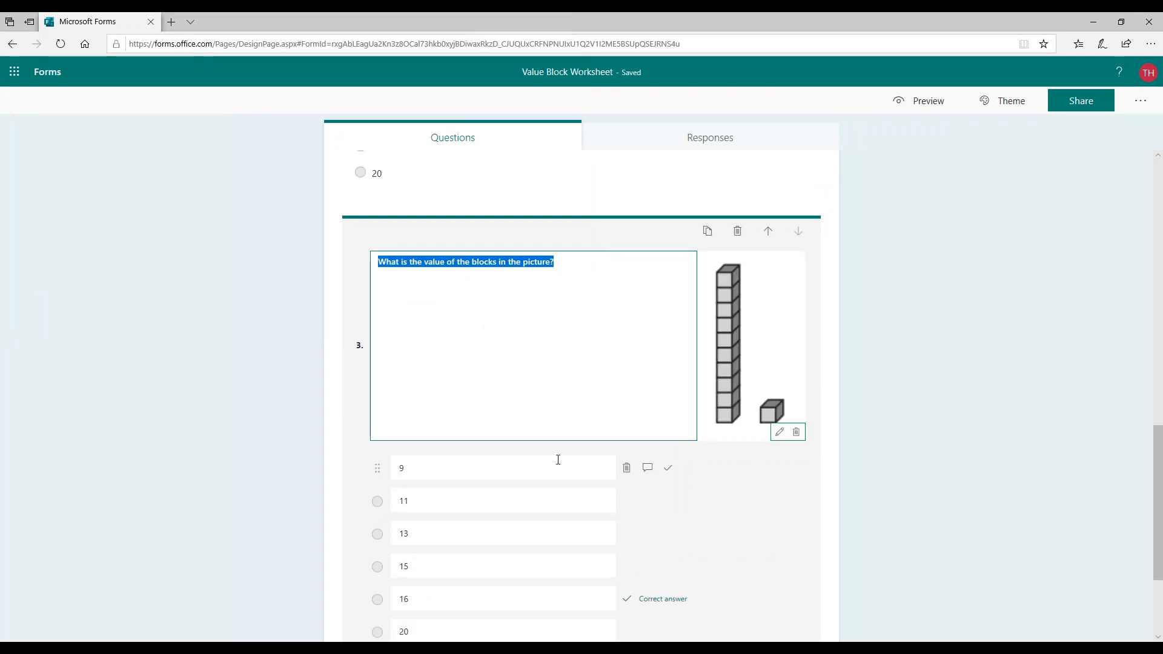
click(669, 503)
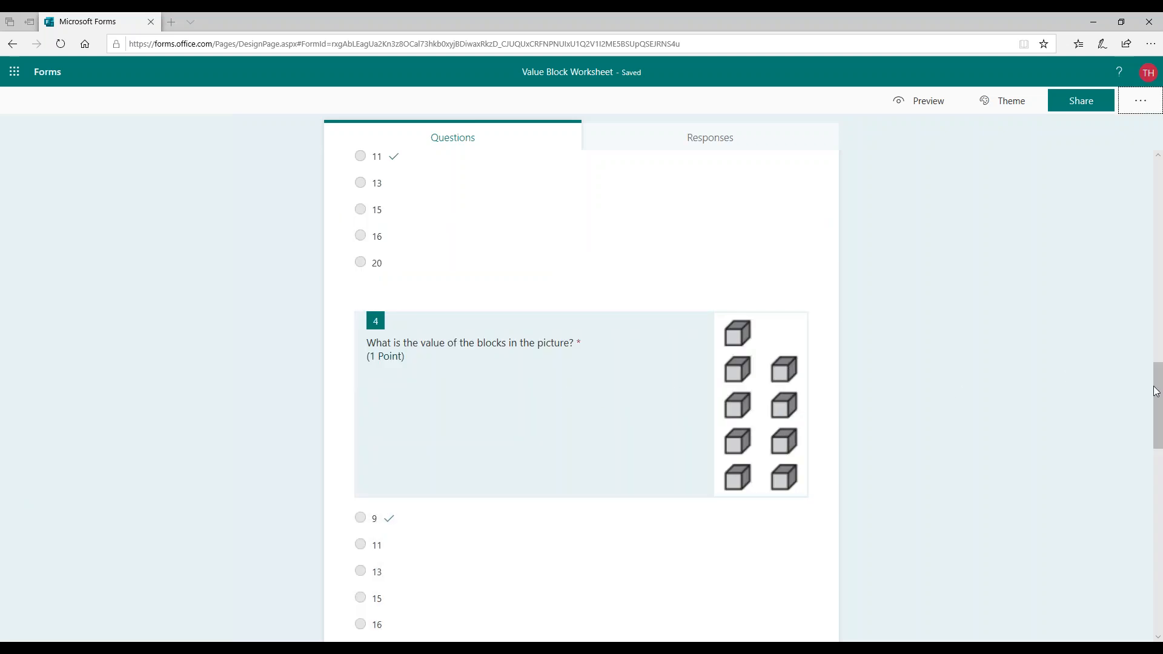
Switch to Teams and assign a new Test Classroom quiz based on the Value Block Worksheet form.
drag(1157, 392, 1150, 182)
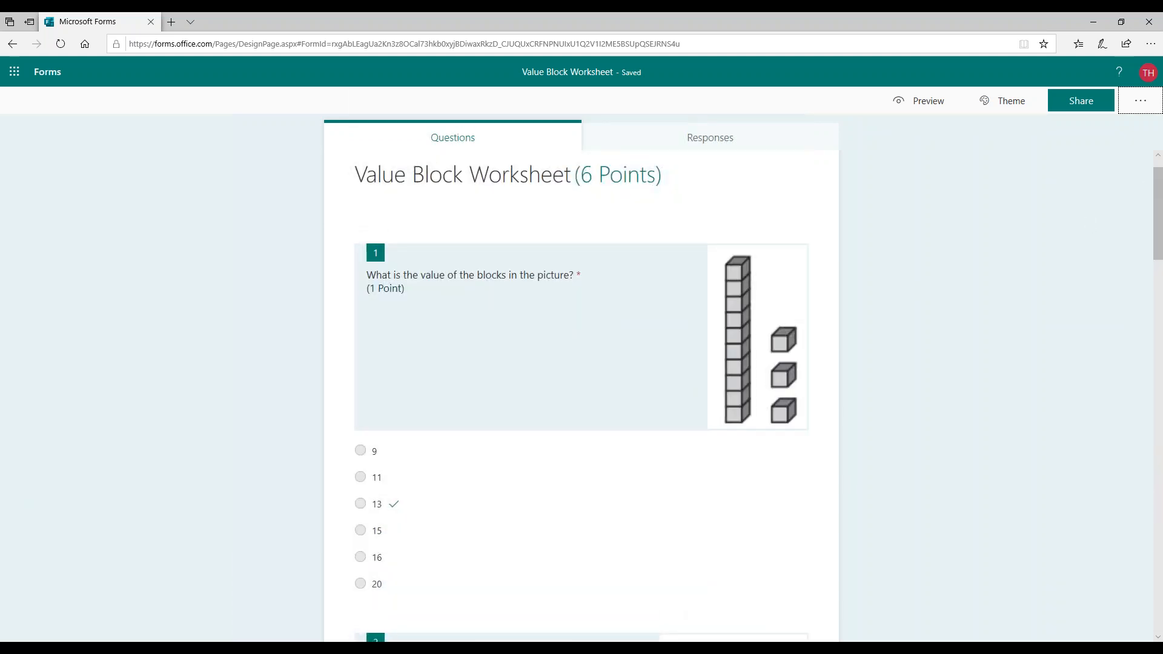
key(alt+Tab)
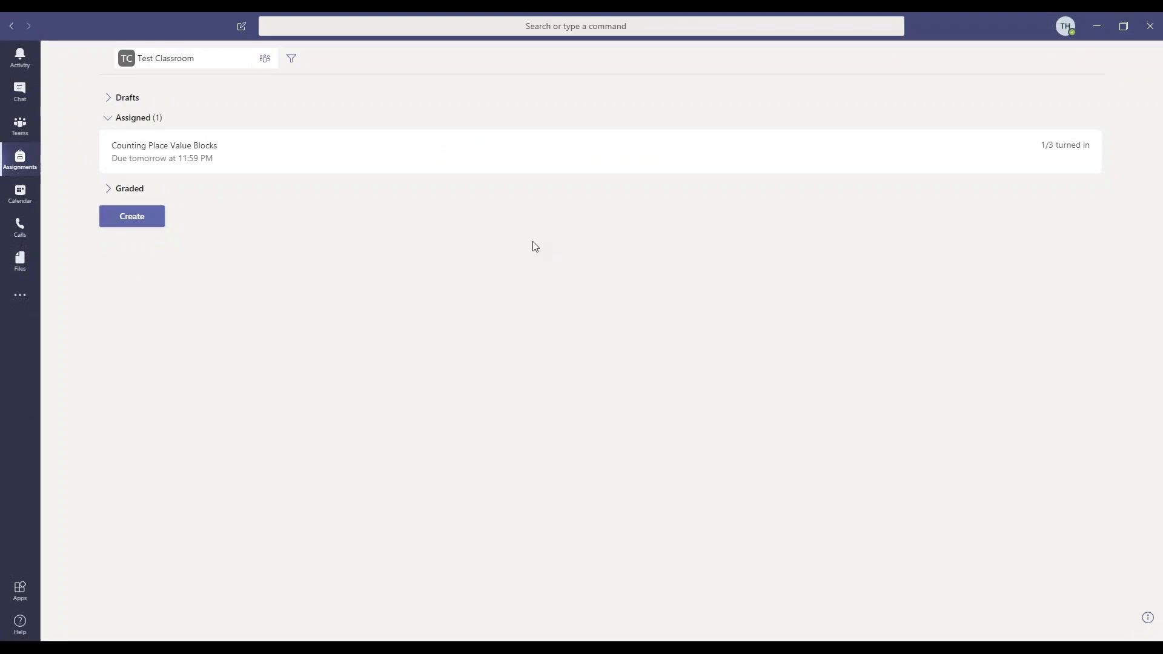
click(128, 221)
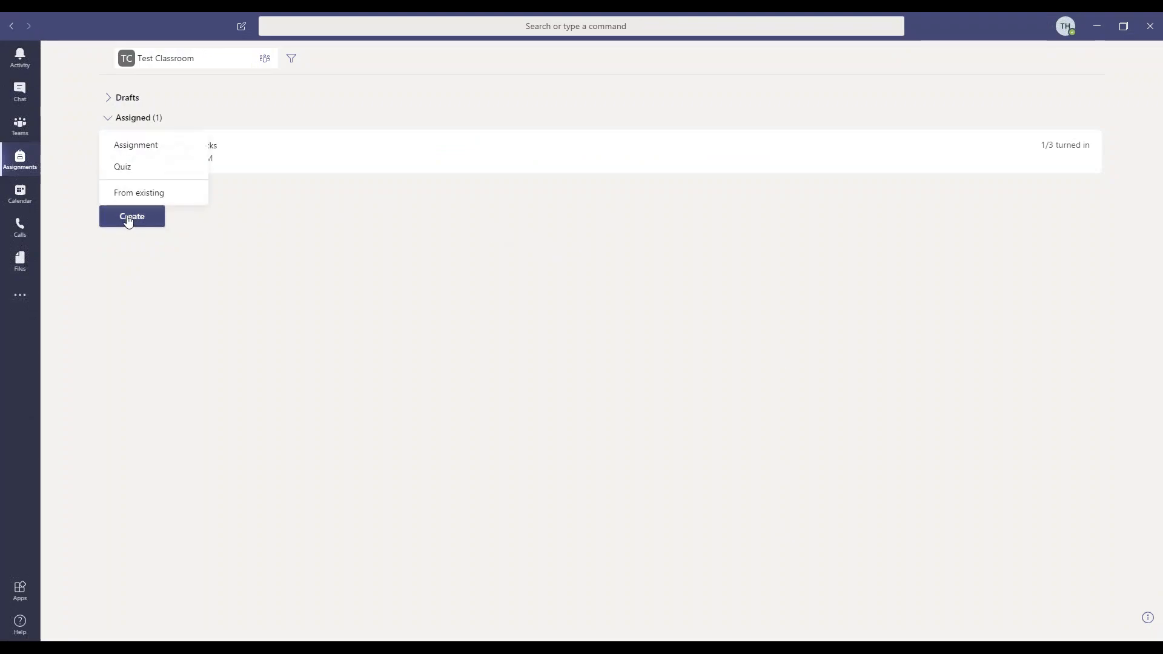
click(119, 172)
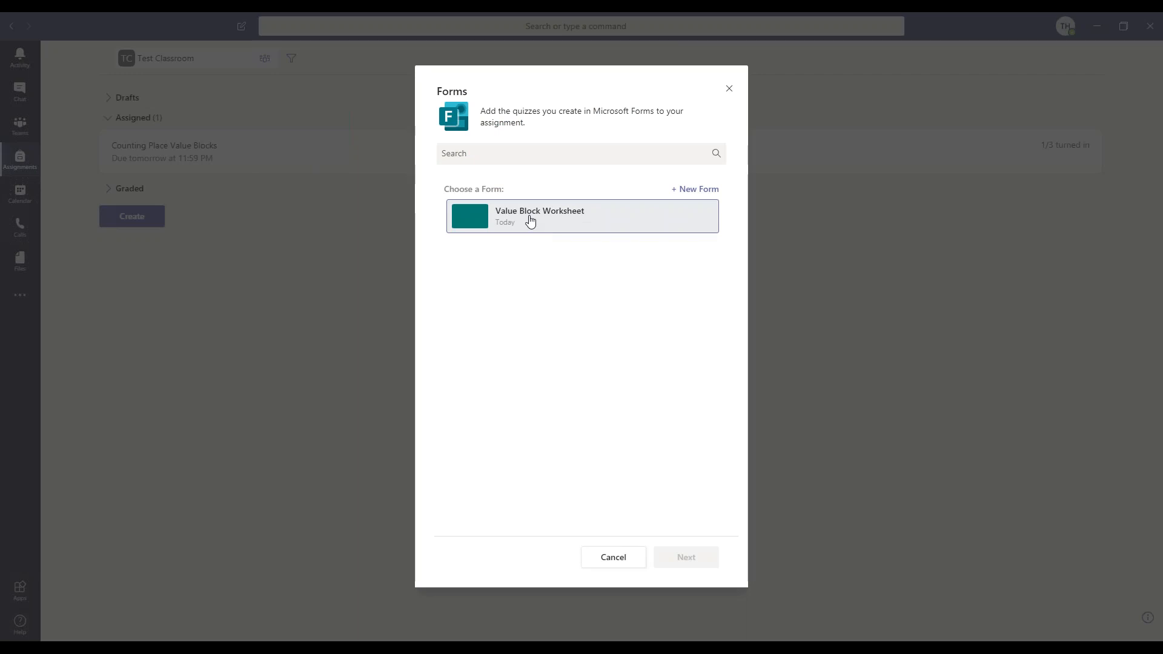
click(530, 221)
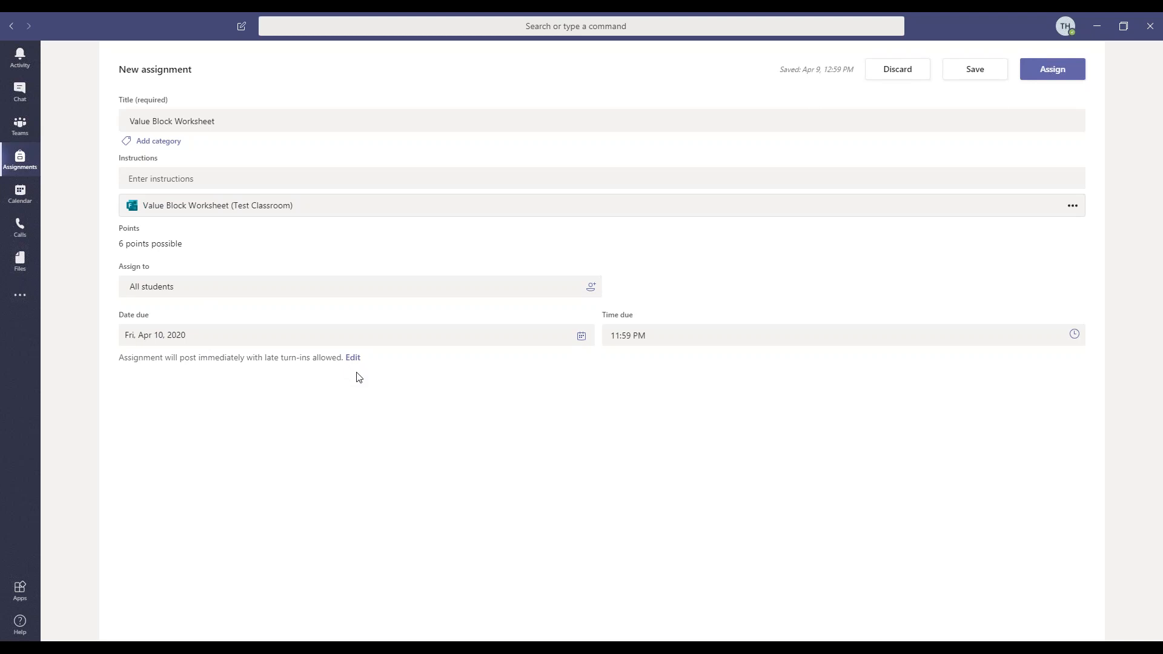
click(1048, 78)
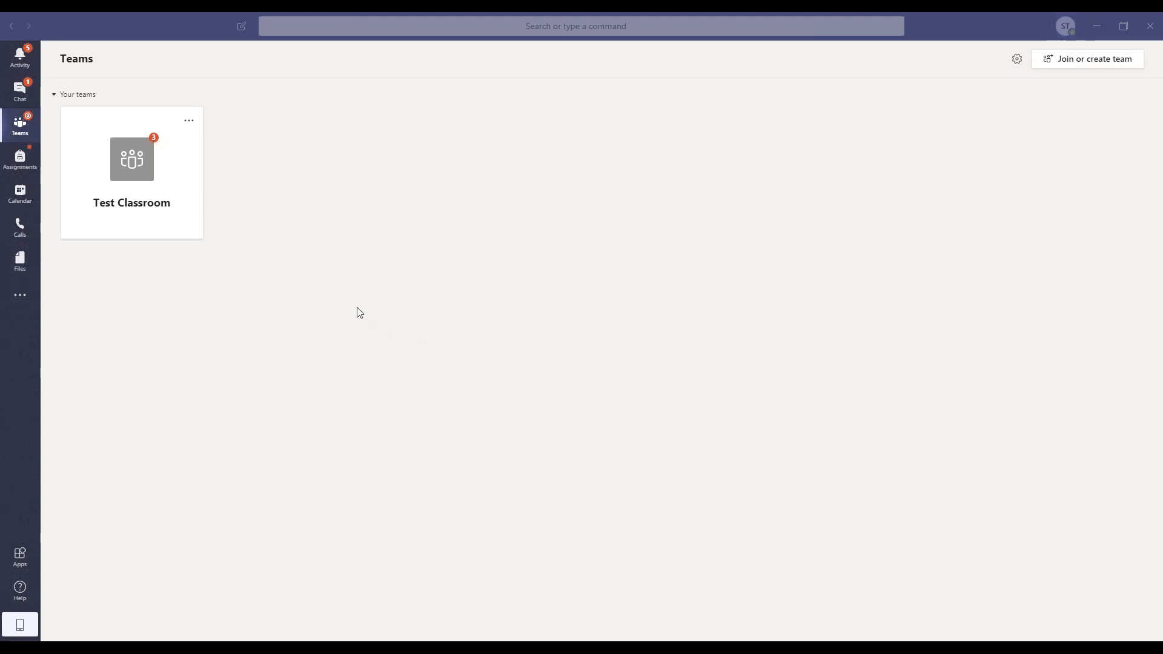
In the student account, open the Value Block Worksheet quiz from the Test Classroom assignments.
click(17, 162)
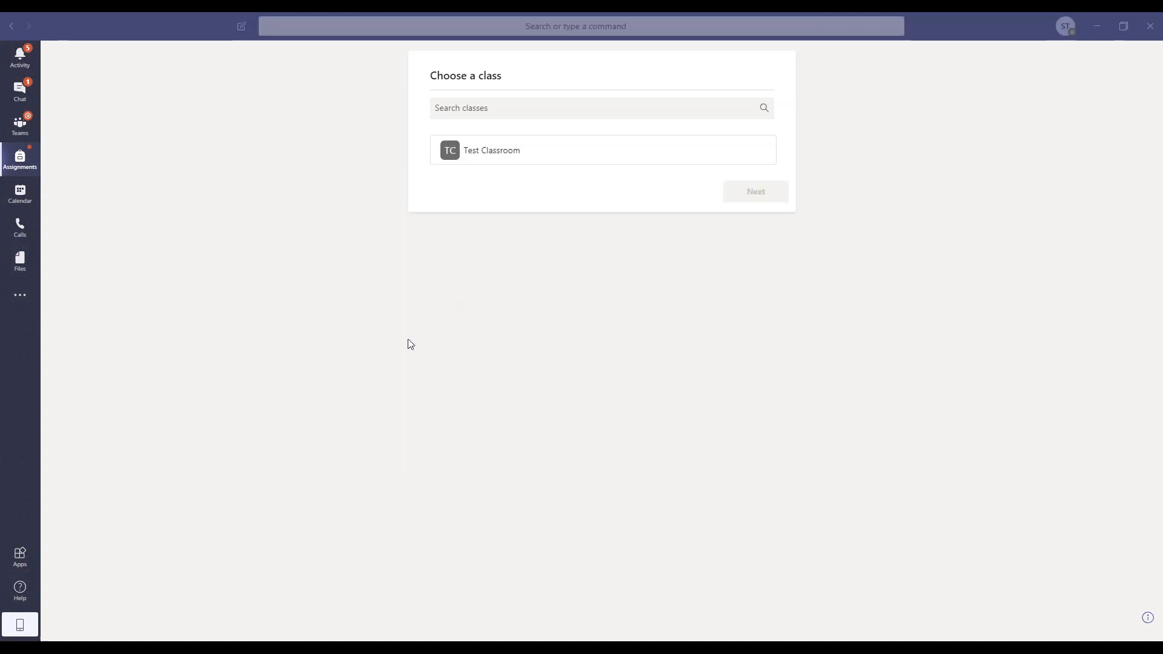
click(517, 155)
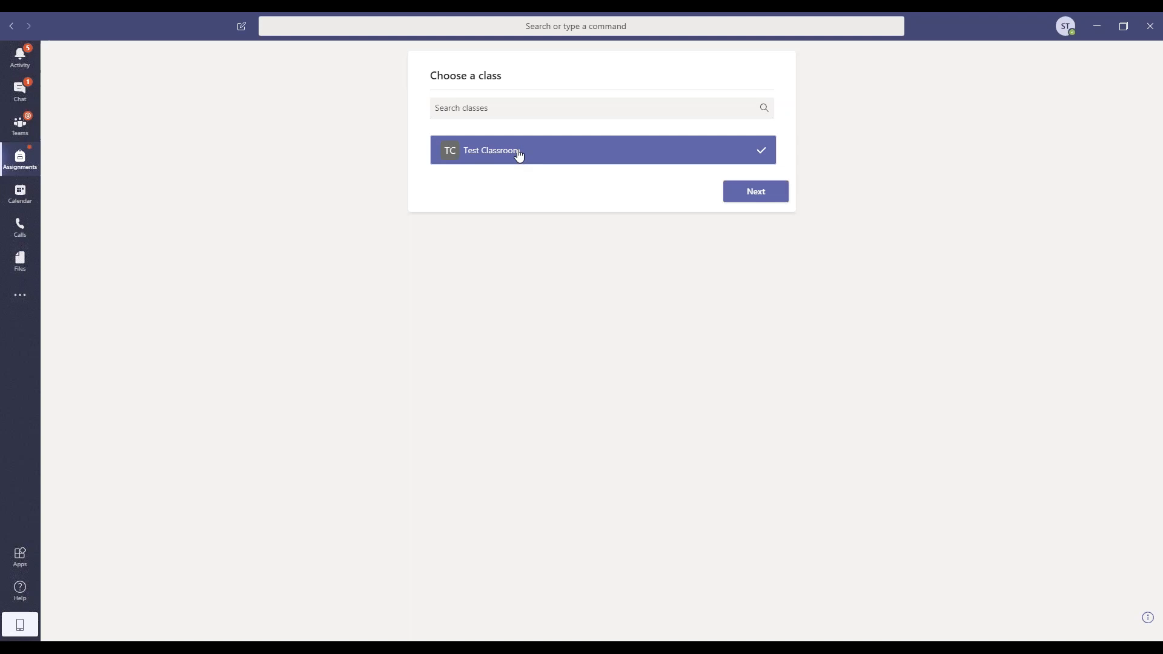
click(756, 193)
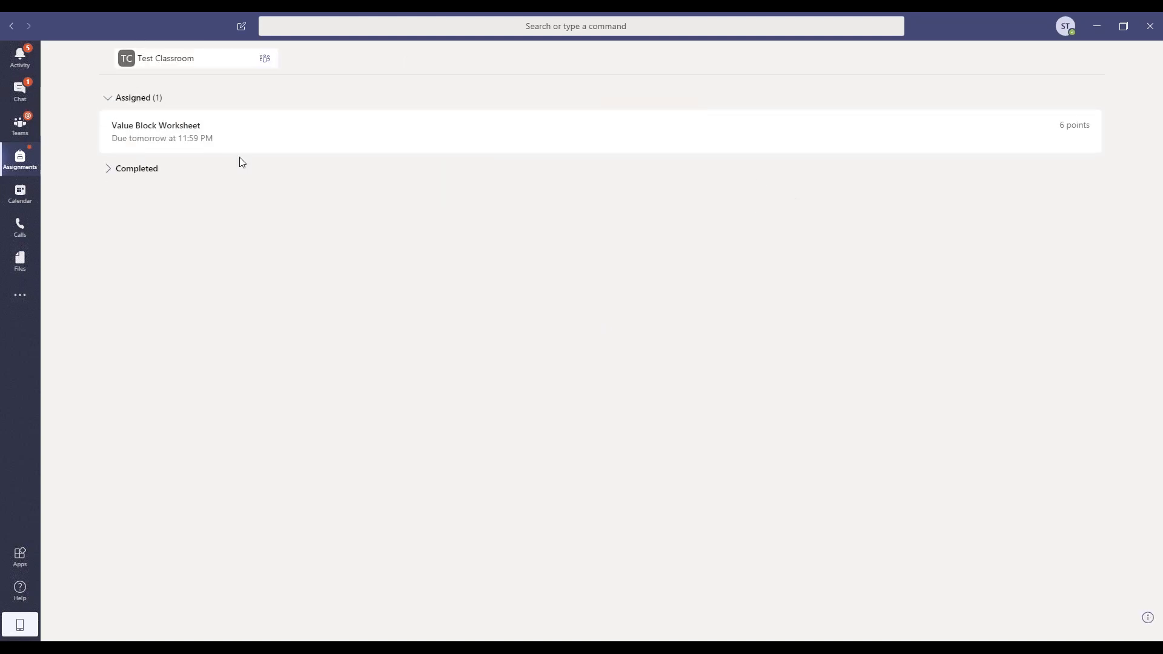
click(170, 136)
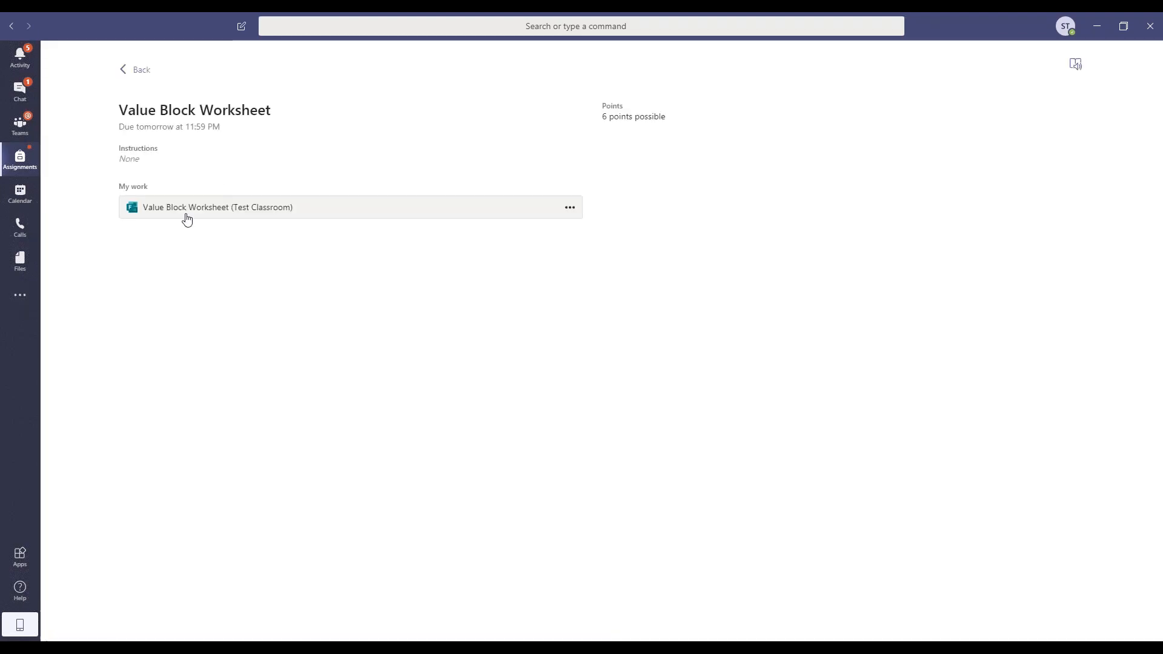
click(173, 210)
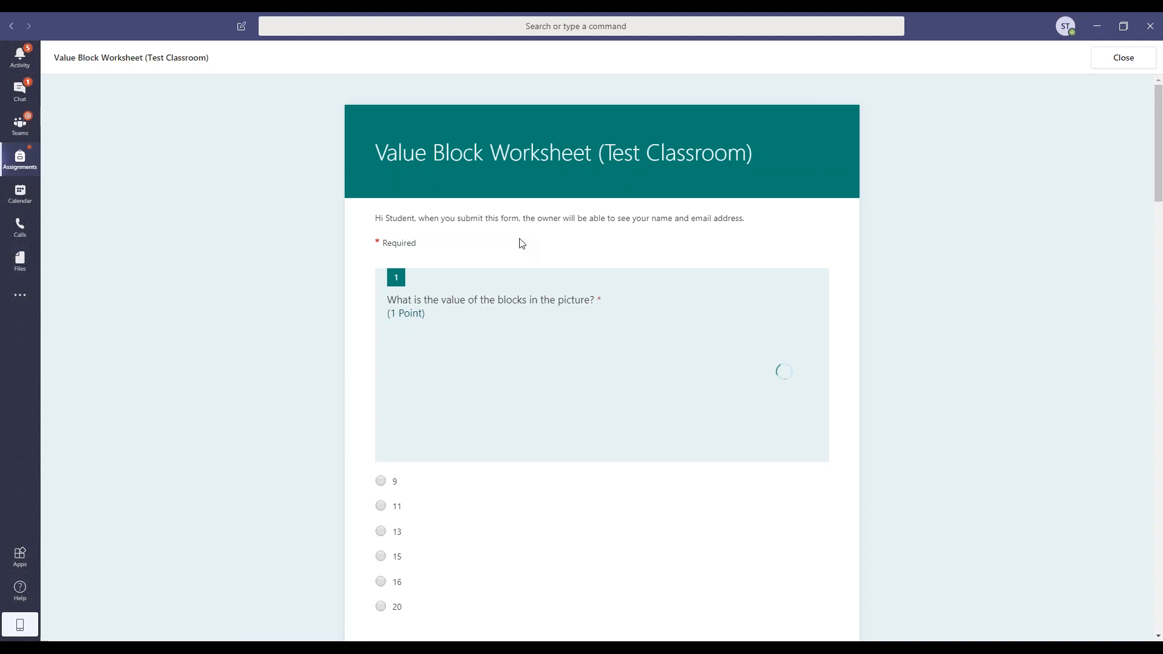
Answer quiz questions 1 to 3 with 13, 16 and 11.
mouse_move(610, 293)
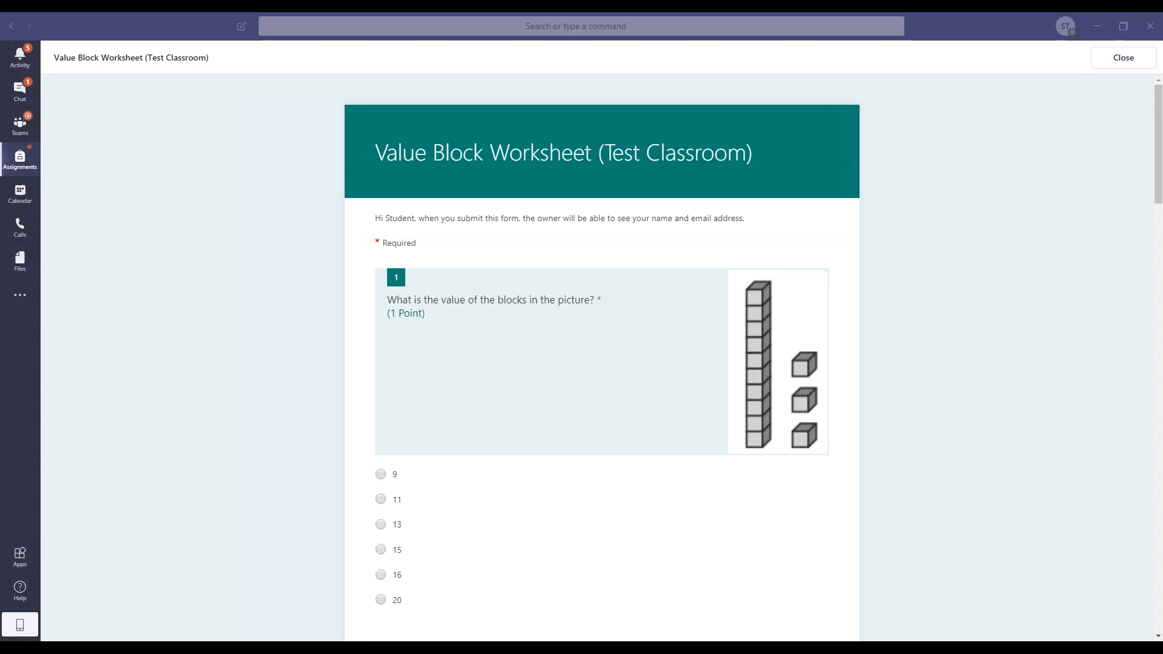
click(381, 523)
scroll(383, 524, down, 8)
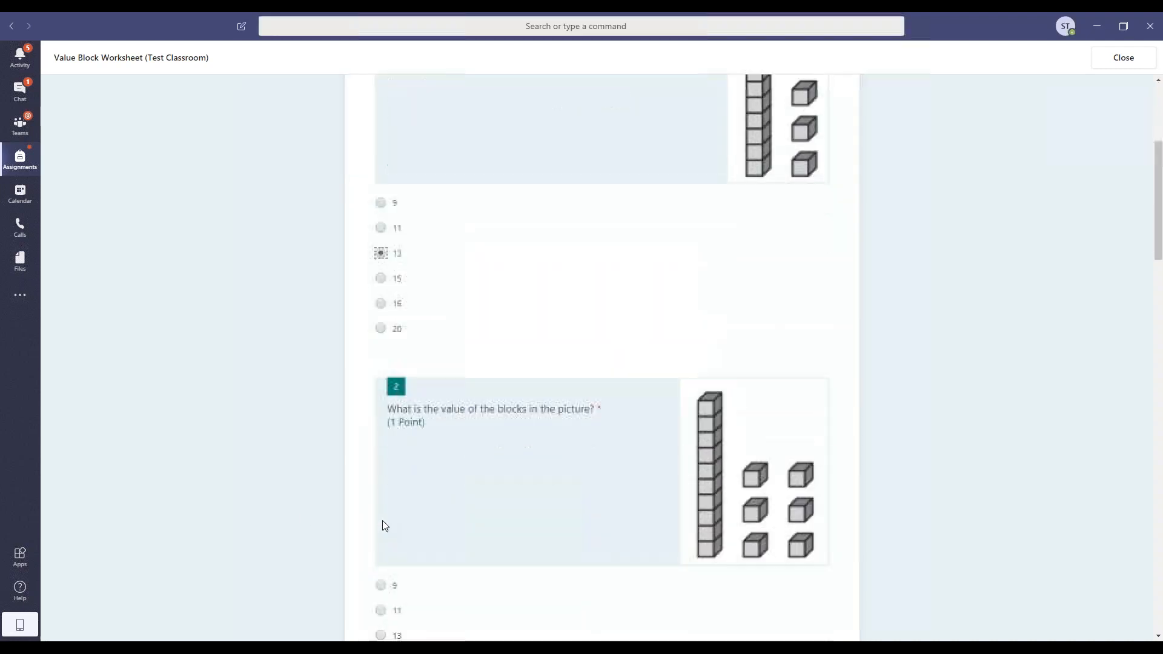
click(381, 472)
scroll(382, 475, down, 10)
scroll(380, 475, up, 2)
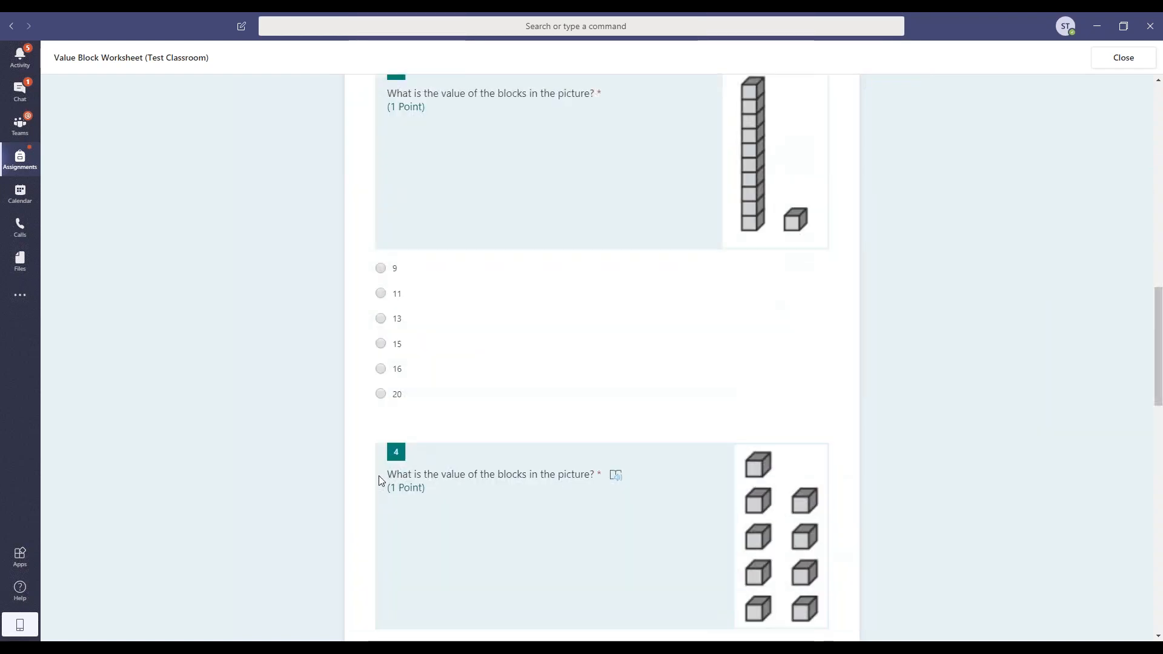
click(381, 293)
Answer quiz questions 4 to 6 with 9, 15 and 20.
scroll(389, 337, down, 6)
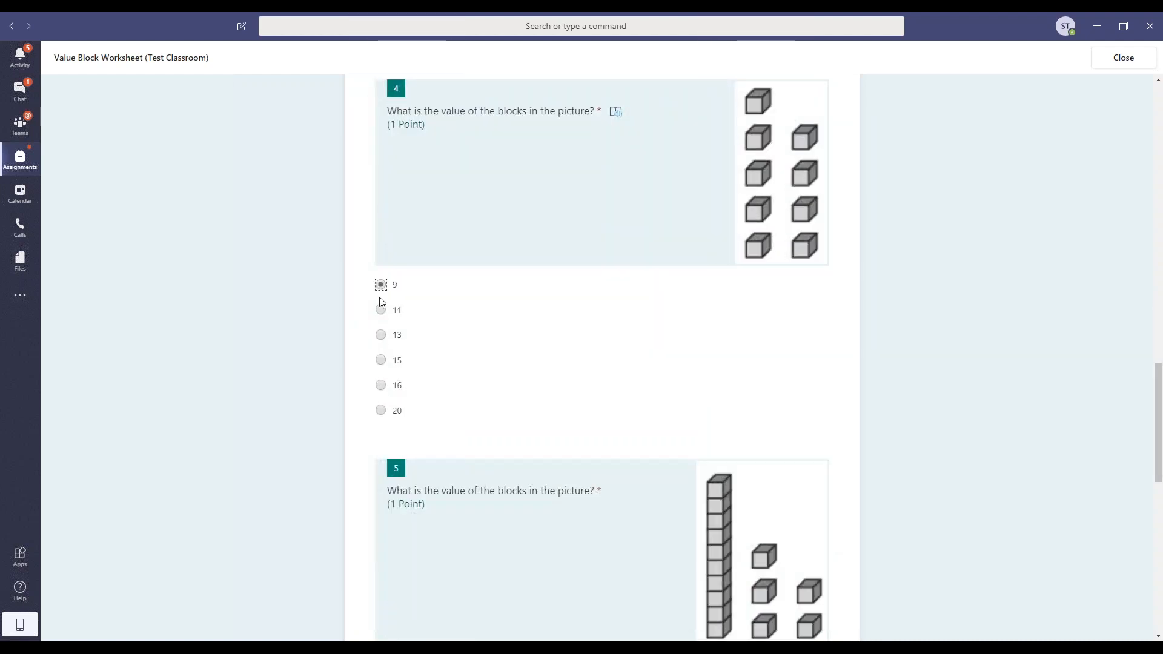
scroll(380, 291, down, 6)
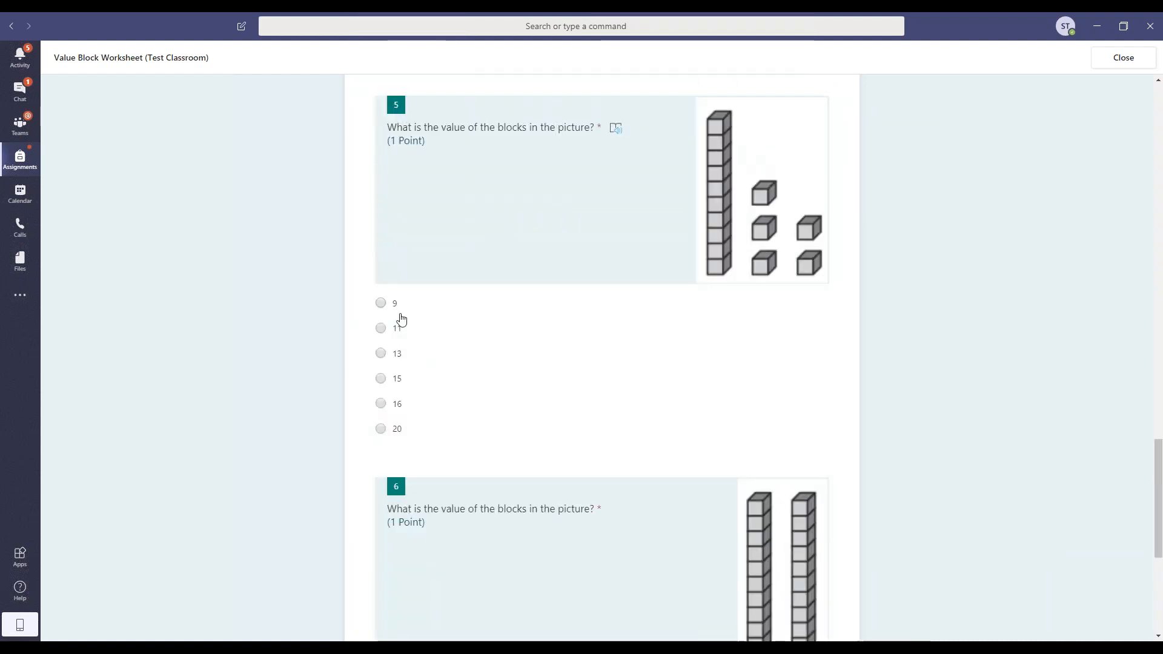
click(381, 378)
scroll(381, 382, down, 6)
click(381, 459)
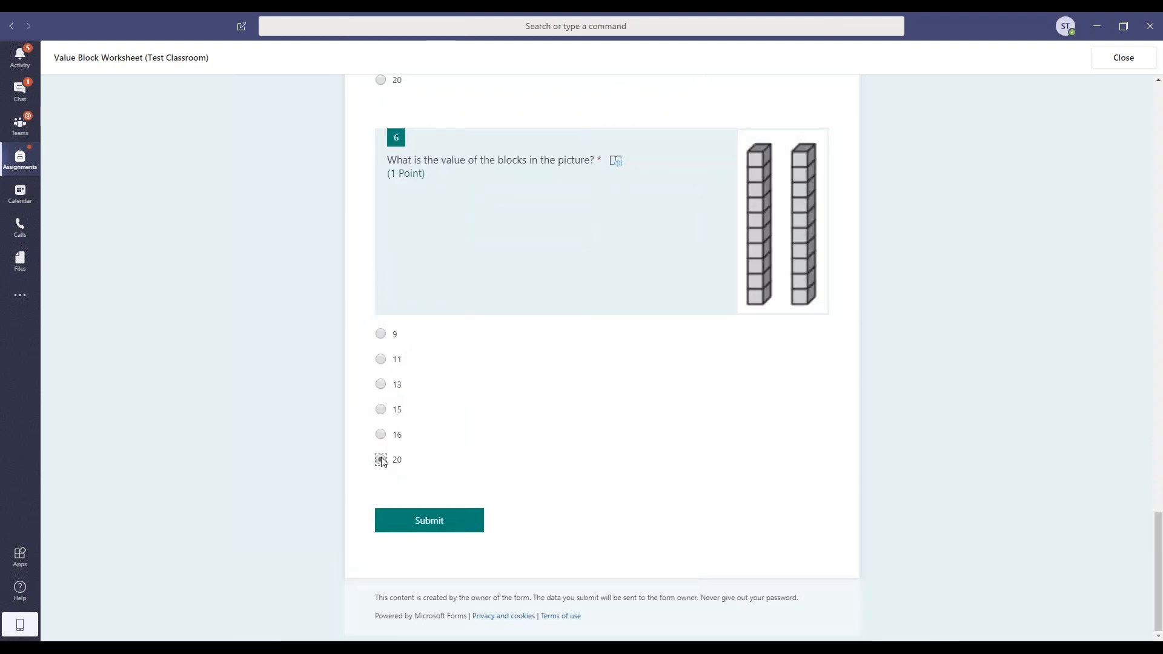
Submit the completed quiz and view its results before closing the form.
click(430, 523)
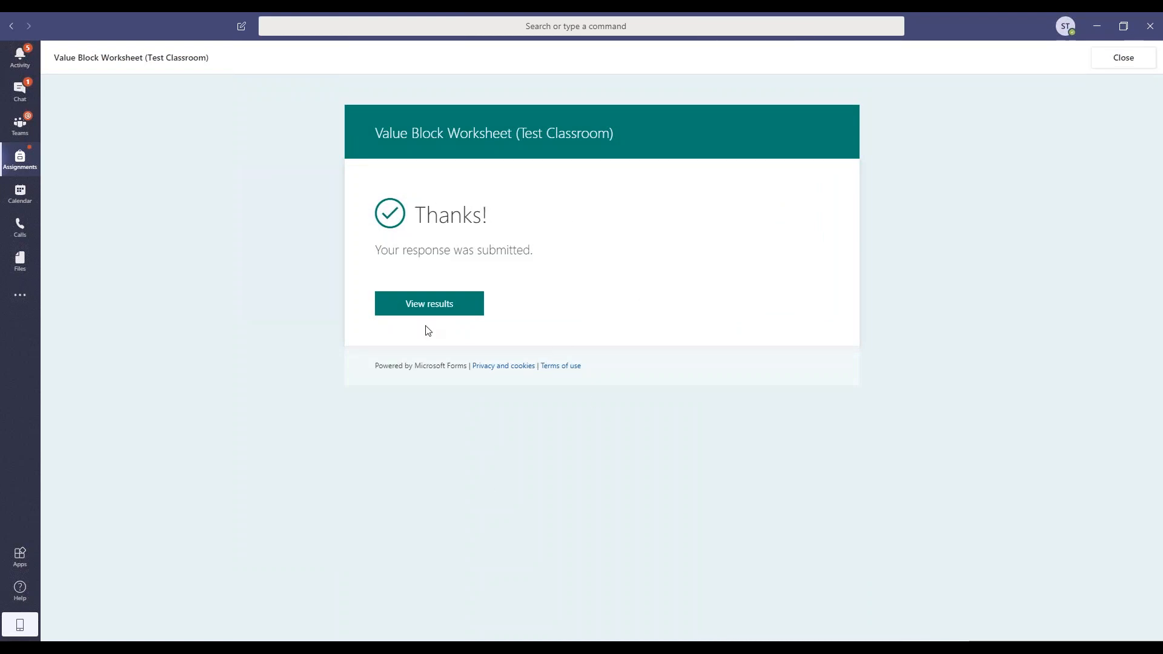
click(425, 307)
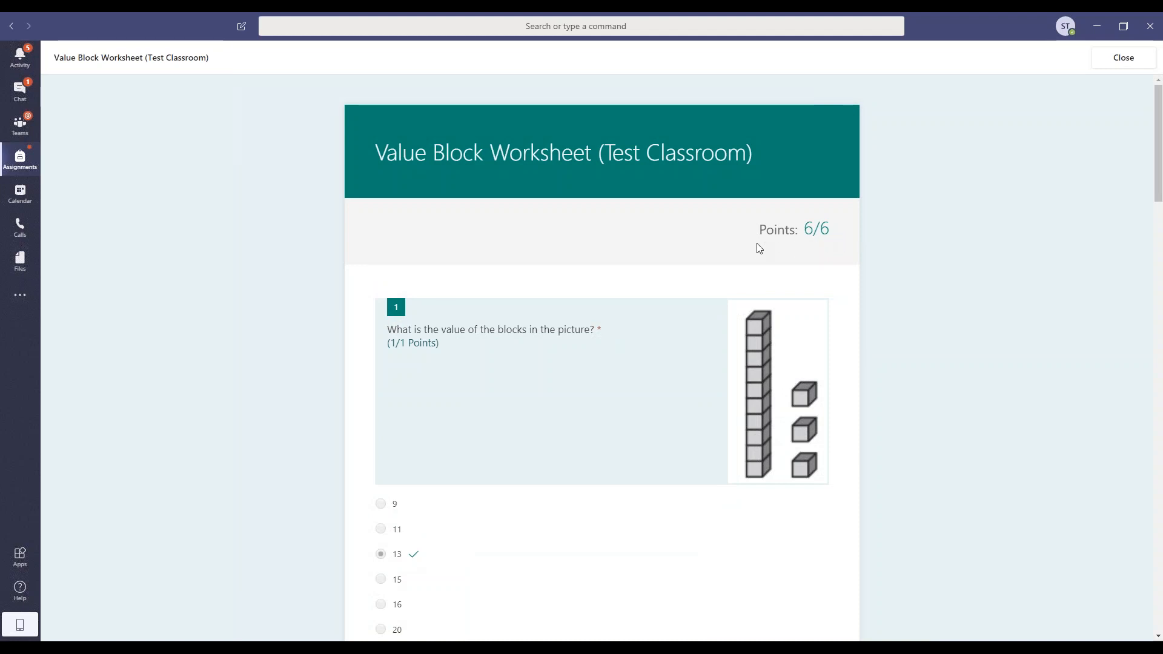
click(1113, 64)
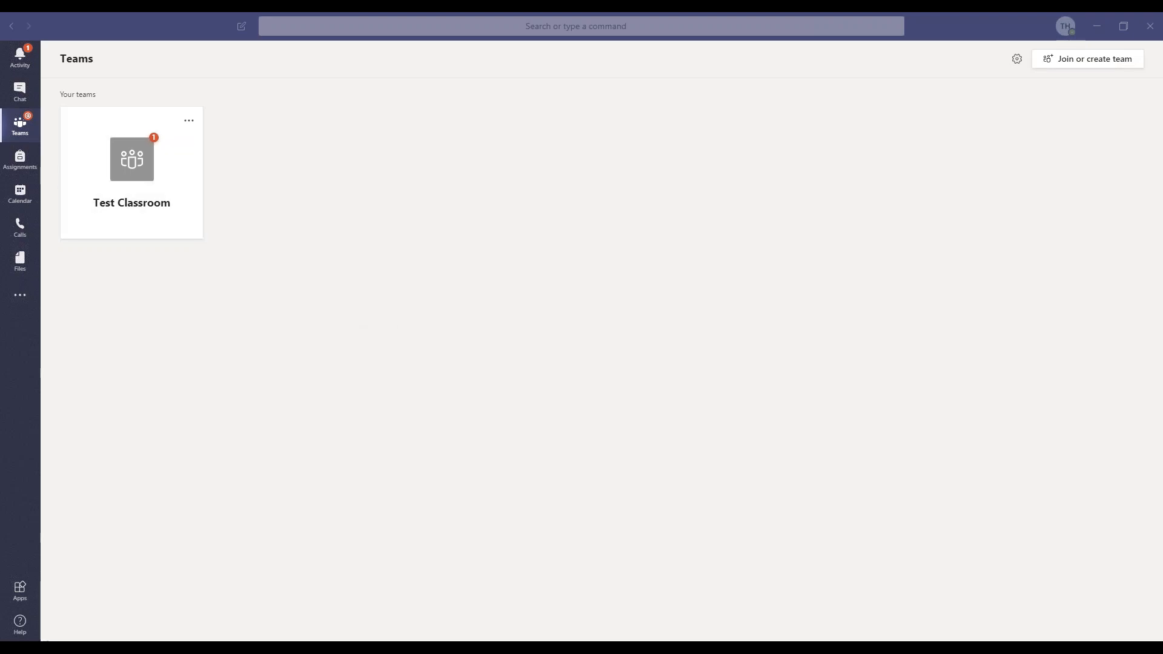
In the teacher account, open the turned-in student response to the Test Classroom assignment Value Block Worksheet.
click(18, 161)
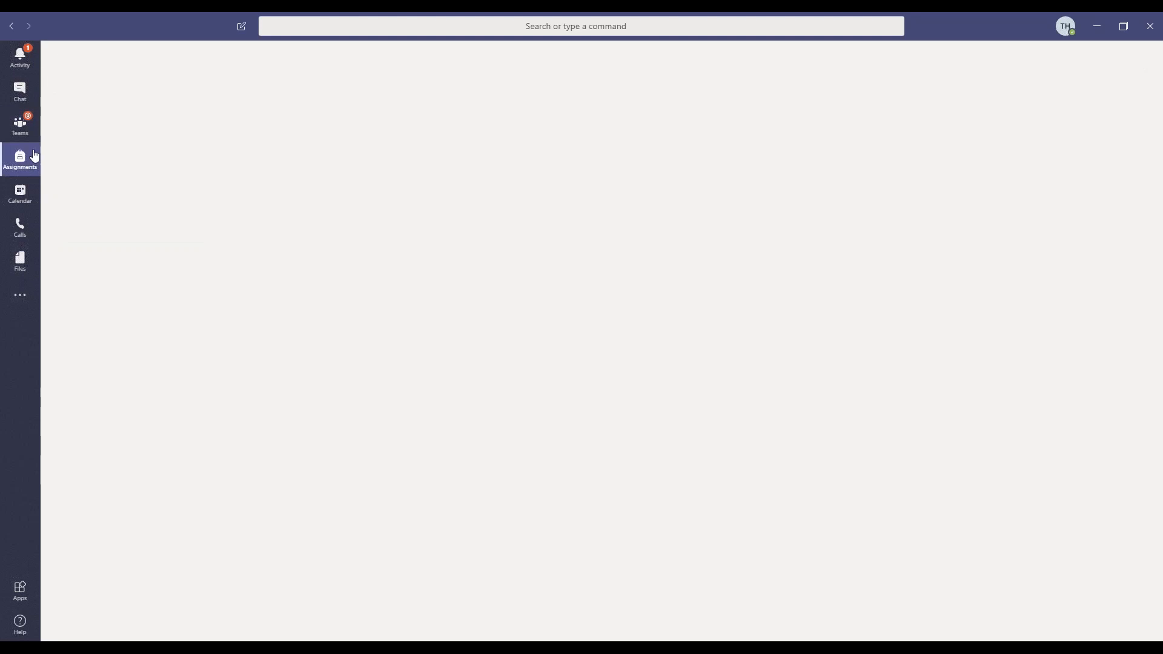
click(510, 155)
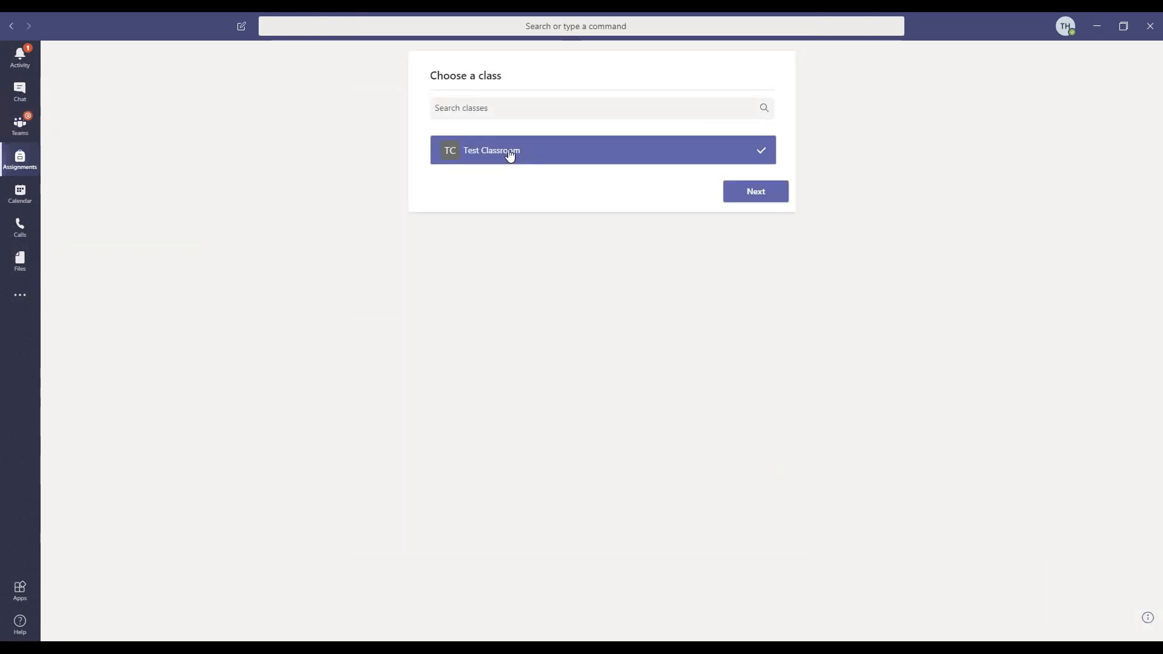
click(754, 192)
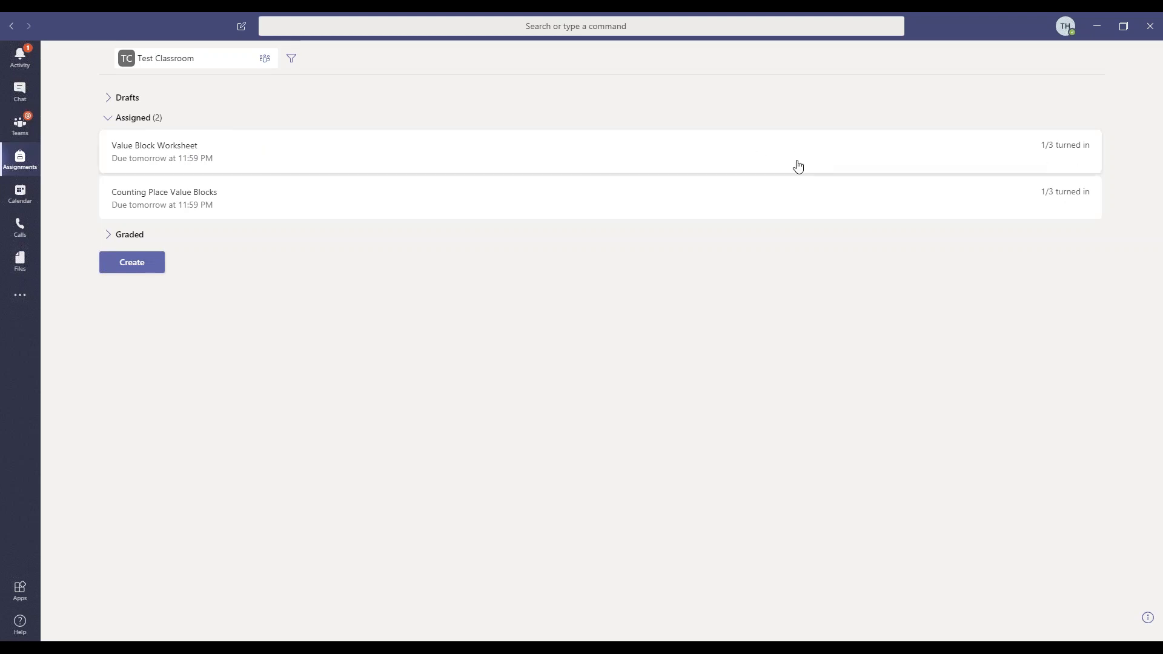
click(725, 146)
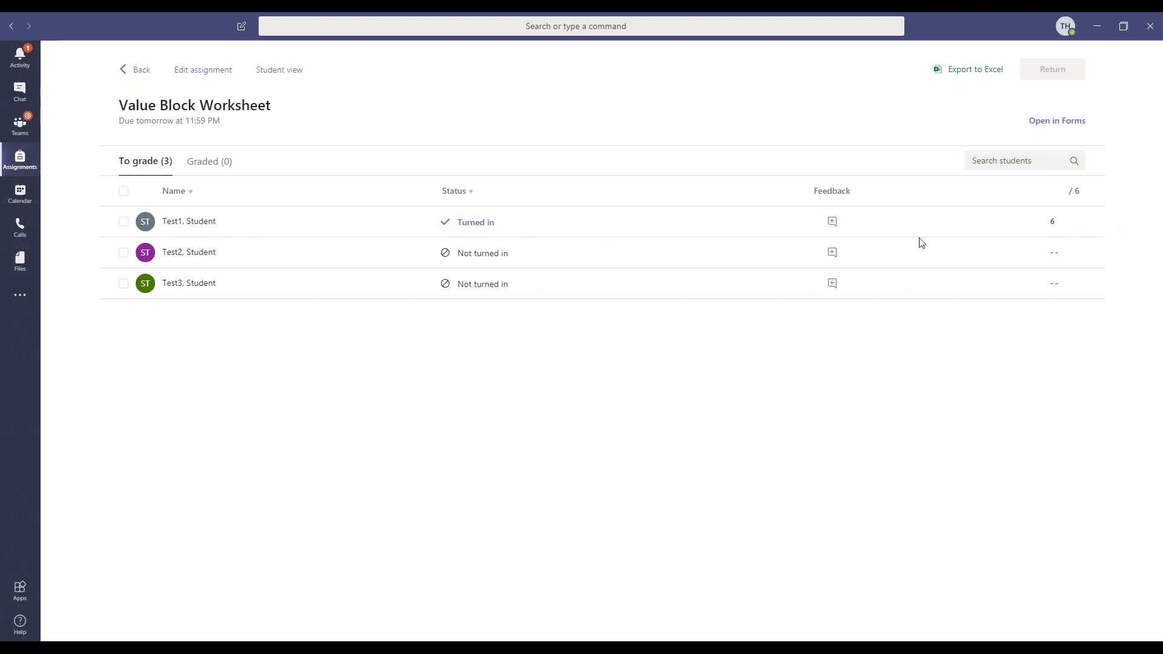
click(475, 225)
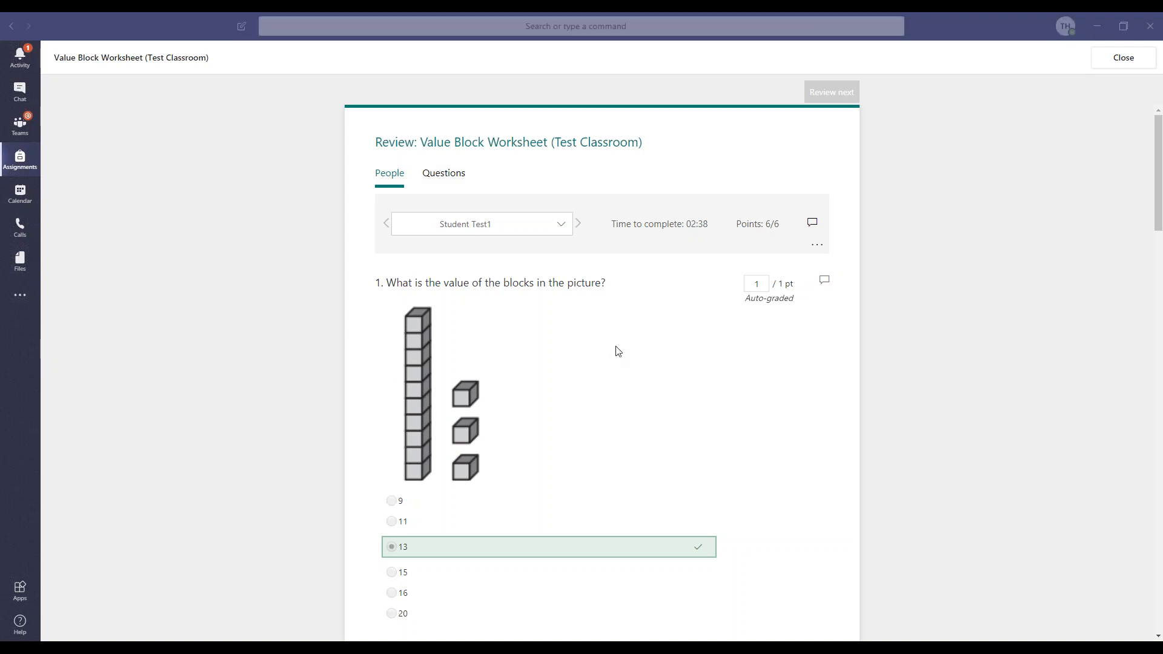
Post the scores for the reviewed student's quiz response.
click(817, 246)
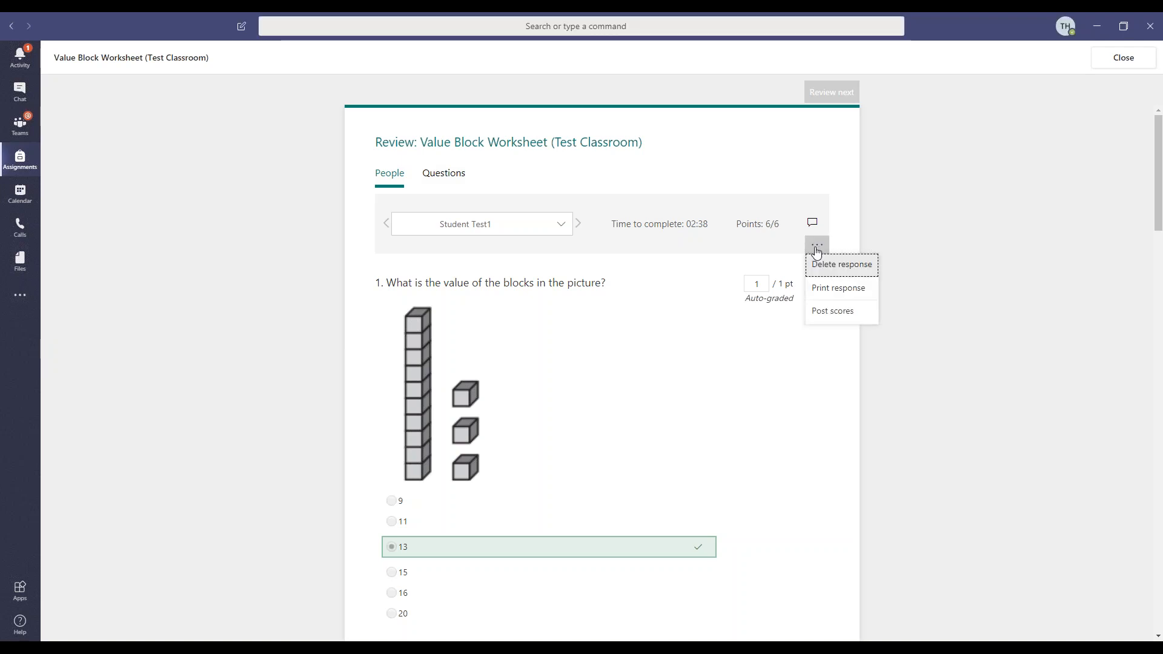
click(820, 312)
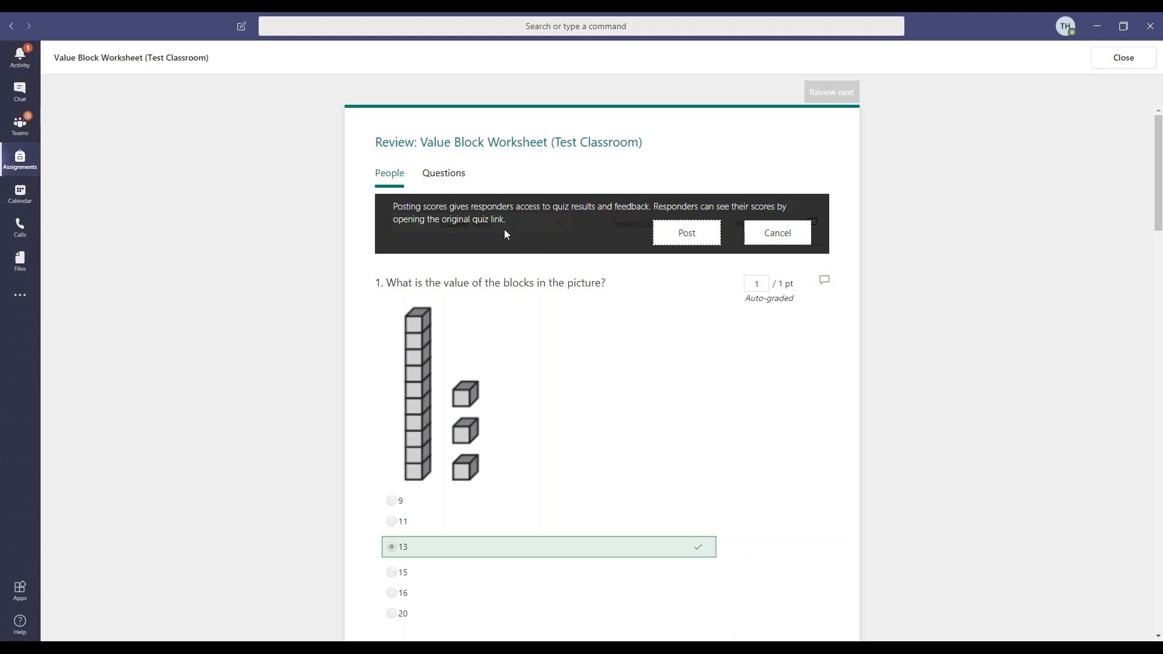
click(687, 234)
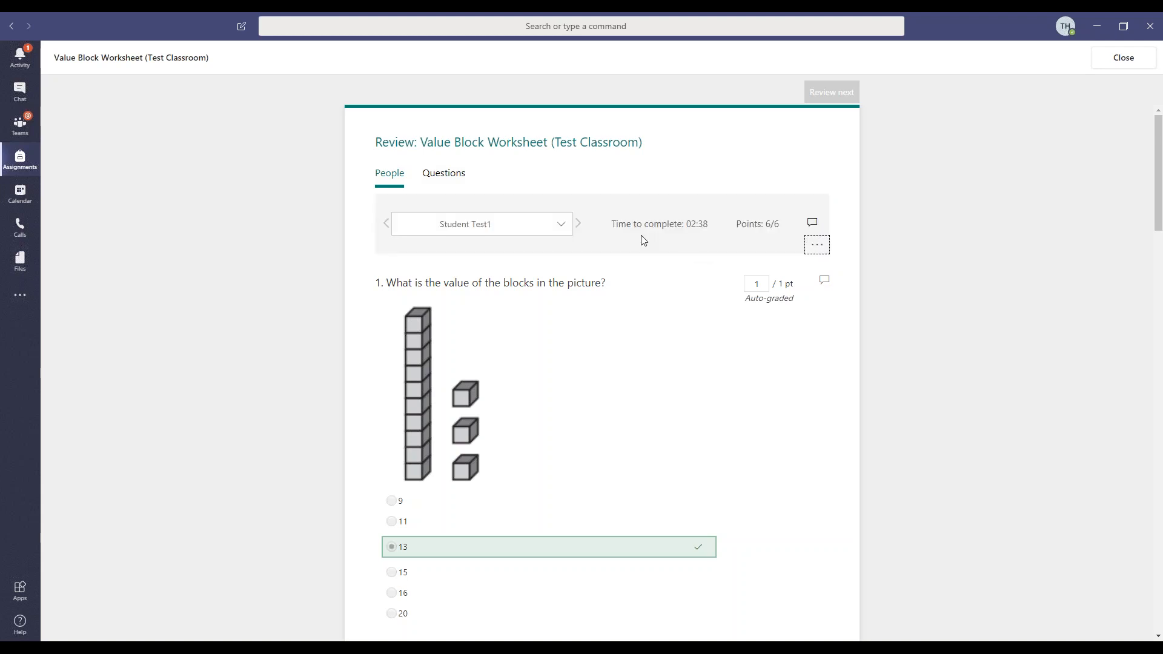